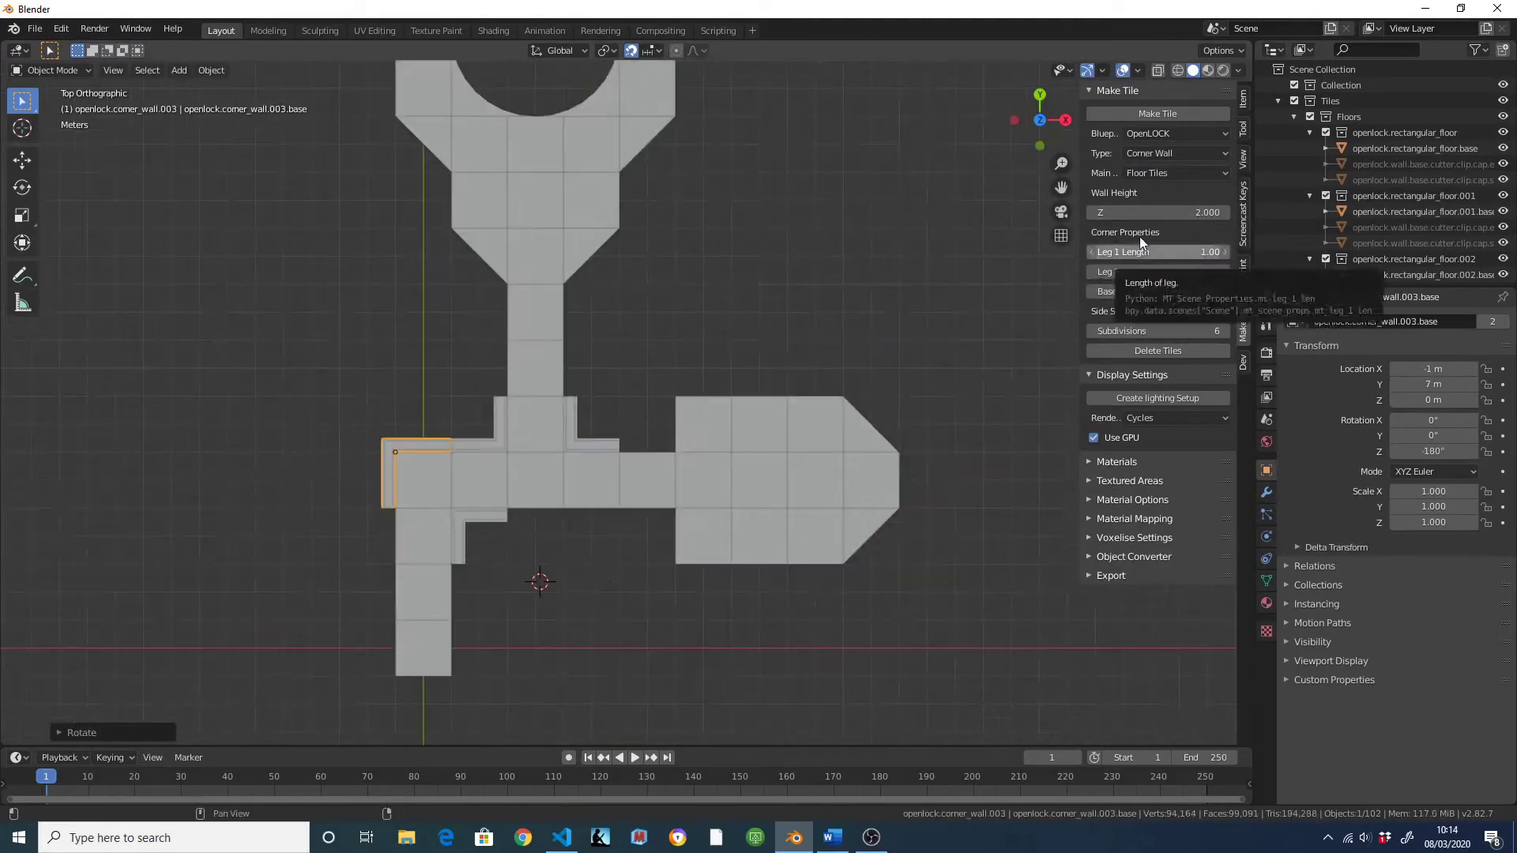
Set the corner wall angle to -90, then rotate the corner wall and the straight wall 90 degrees into place
double_click(1199, 291)
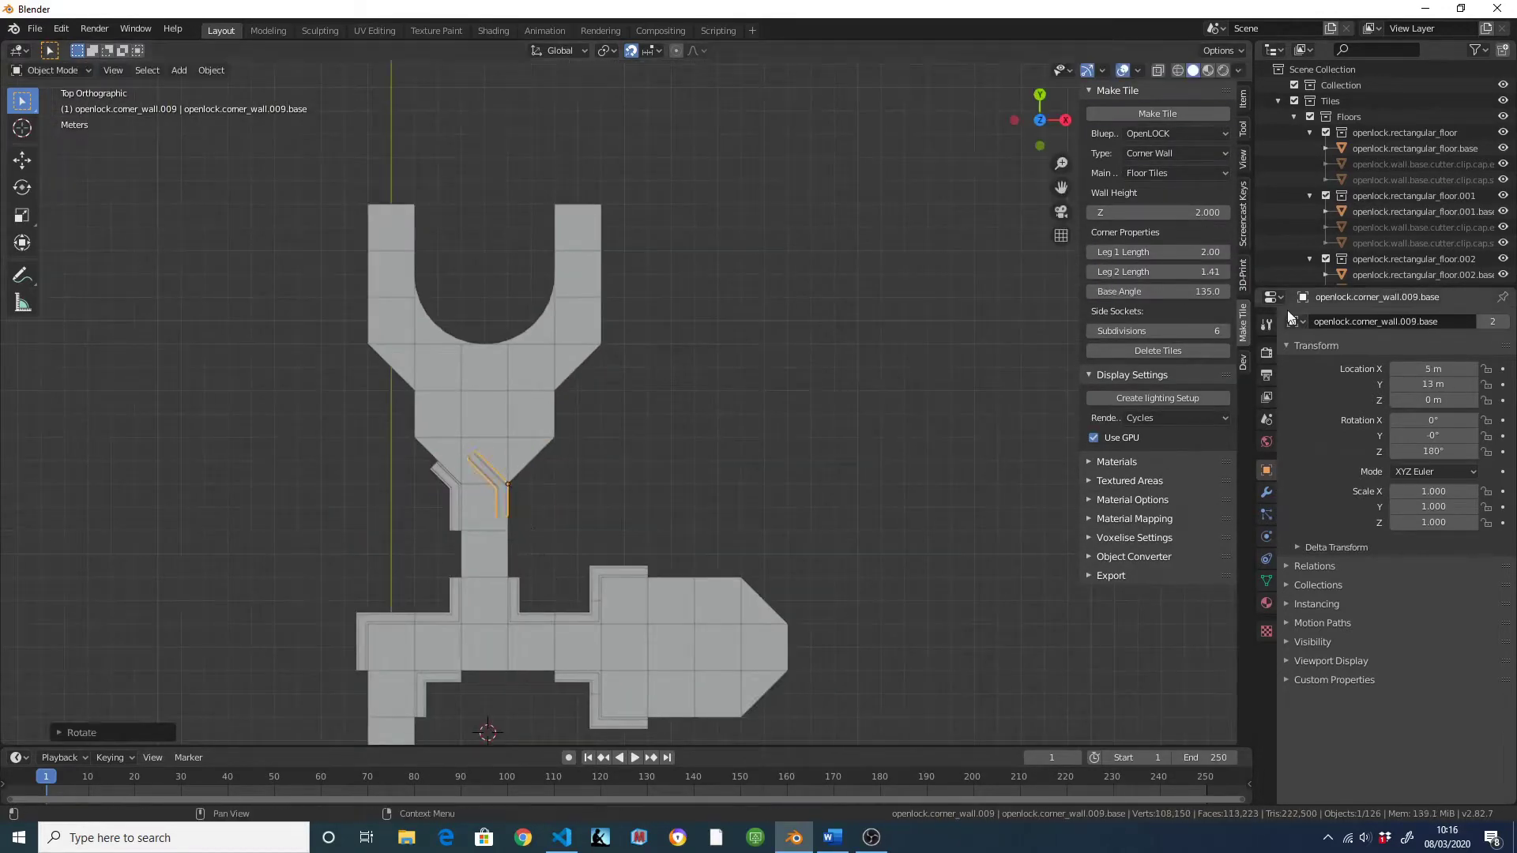
key("r")
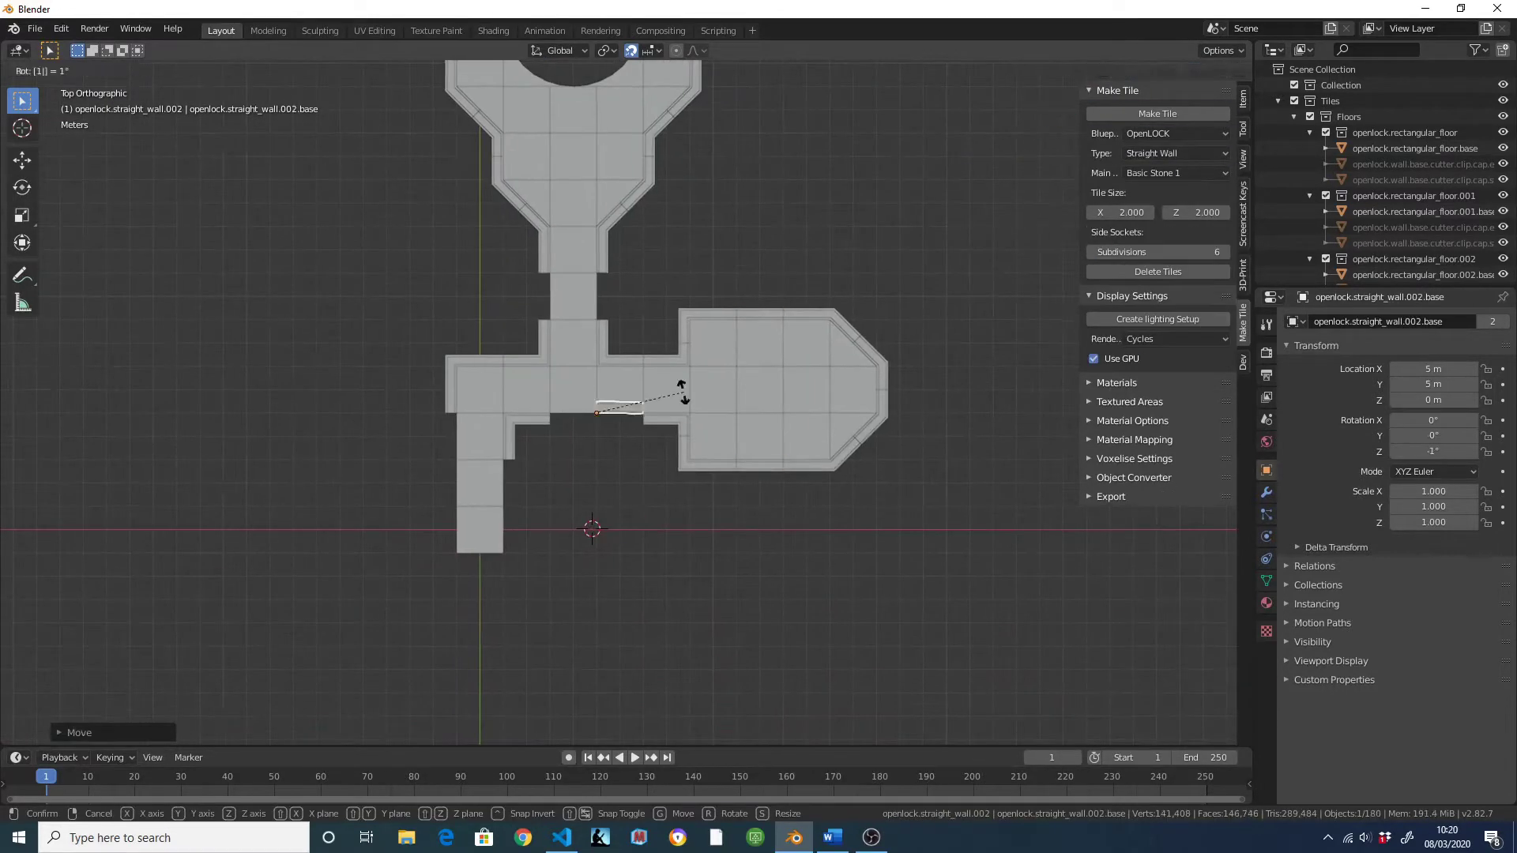
key("r")
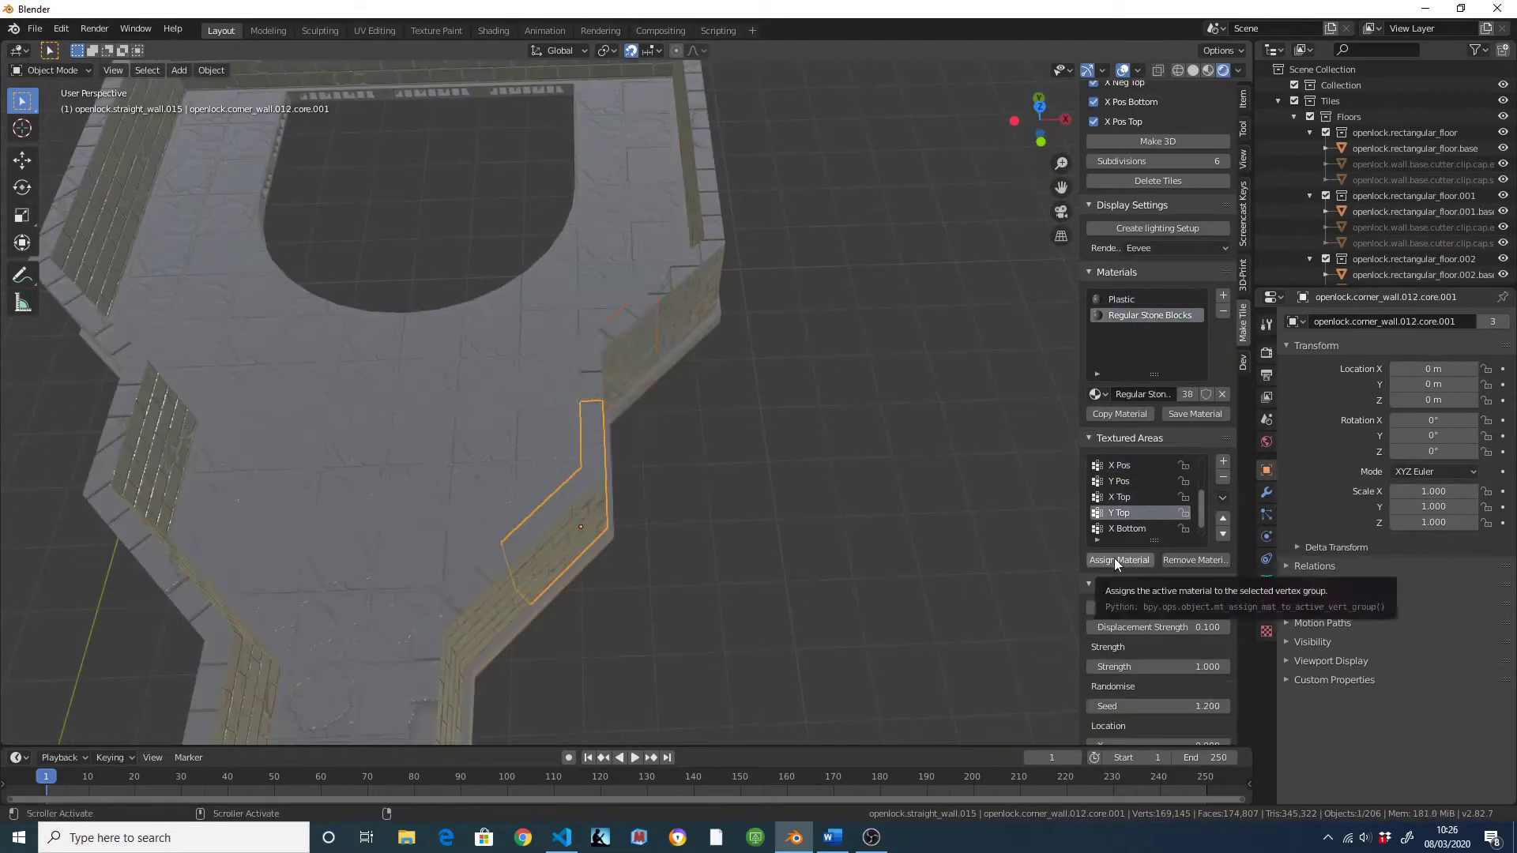
Assign the chosen stone-block material to the wall area
left_click(1135, 563)
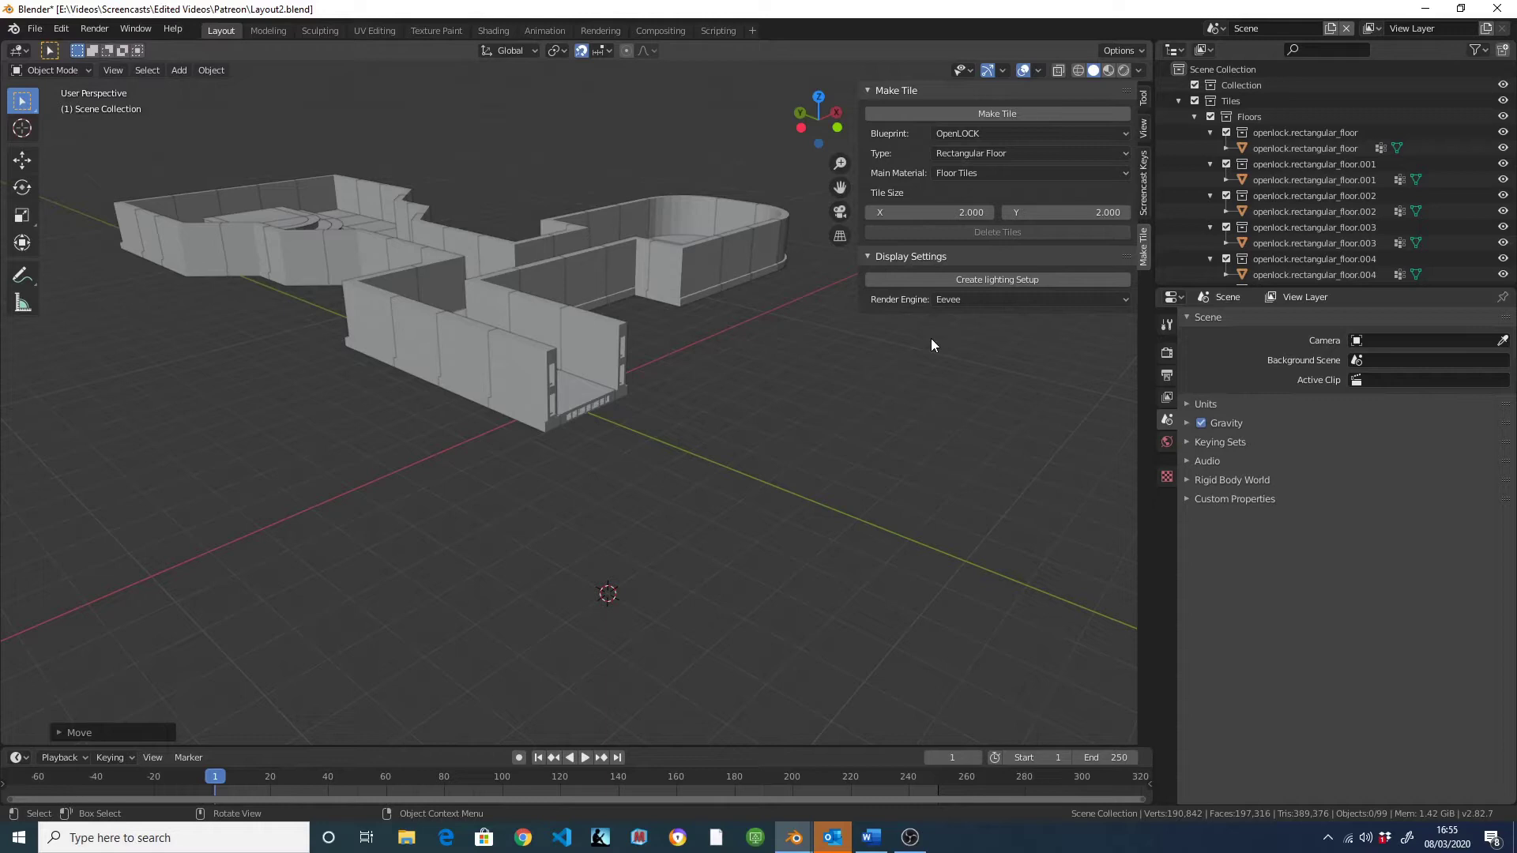
left_click(1059, 133)
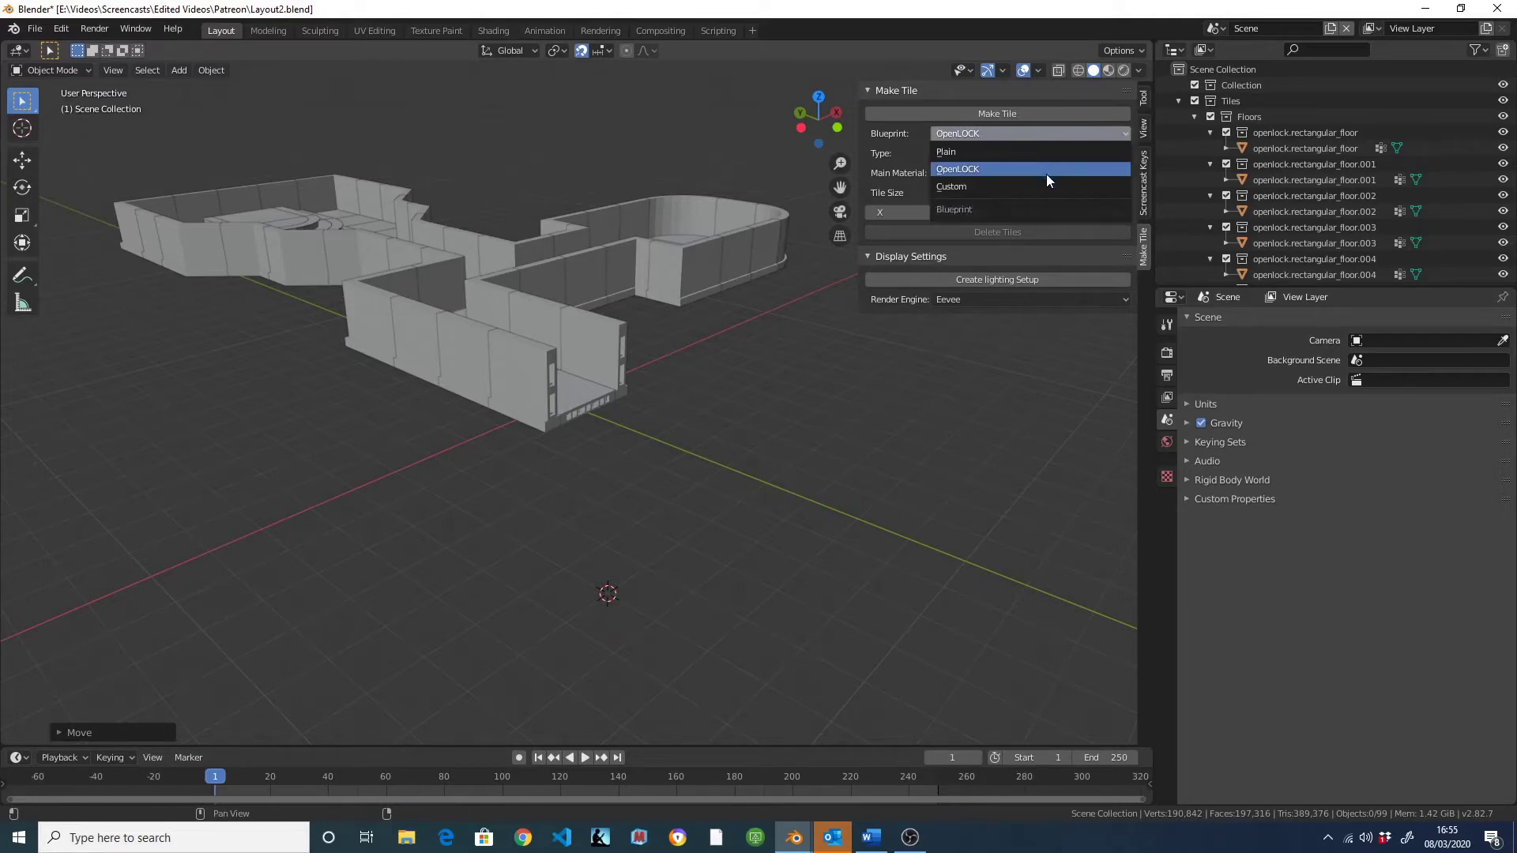
left_click(1044, 135)
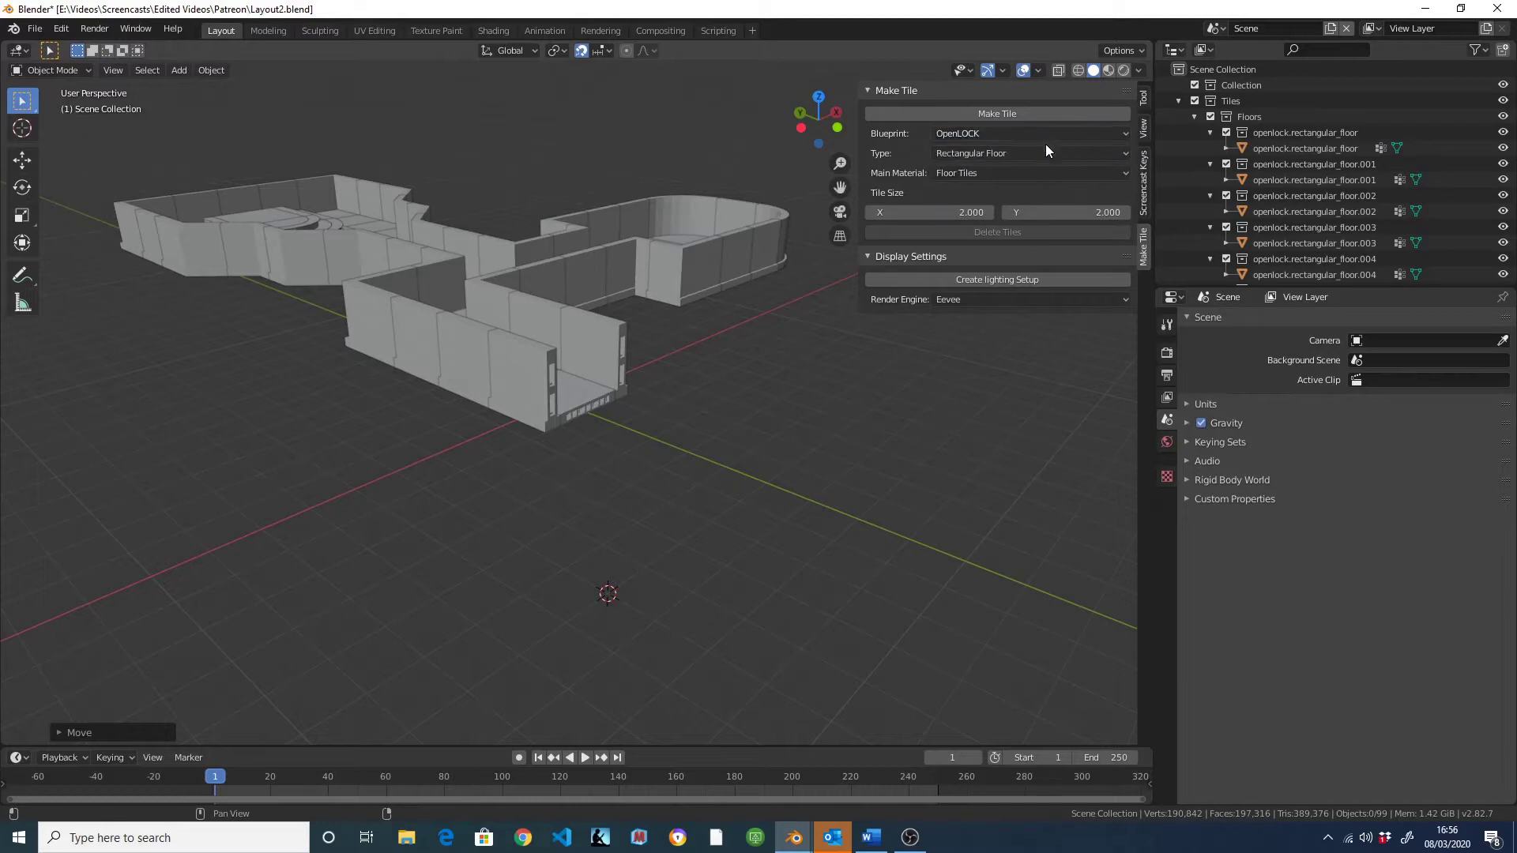
left_click(1047, 158)
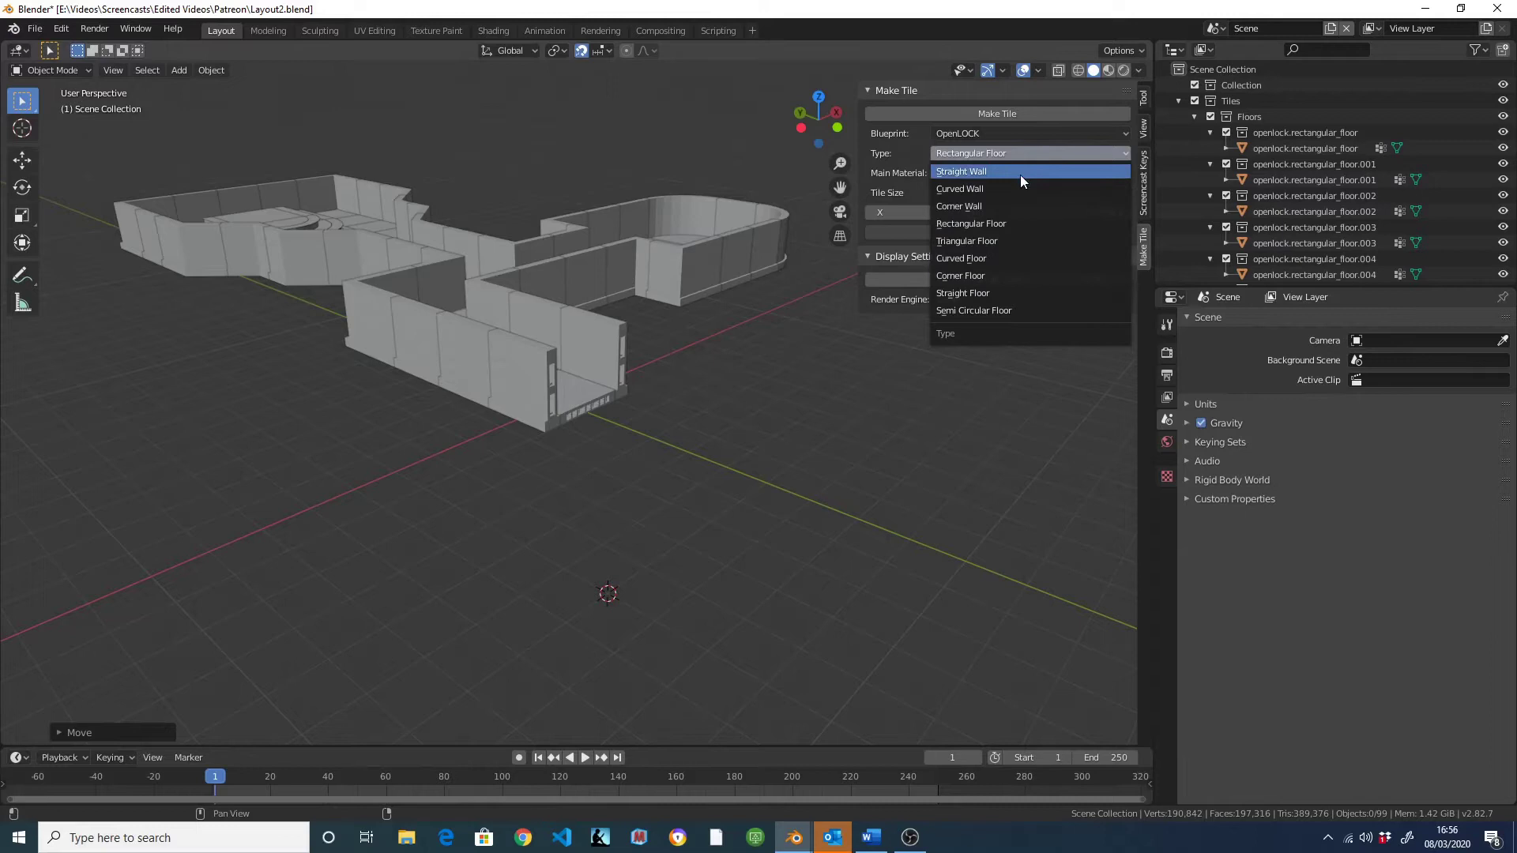
left_click(1017, 155)
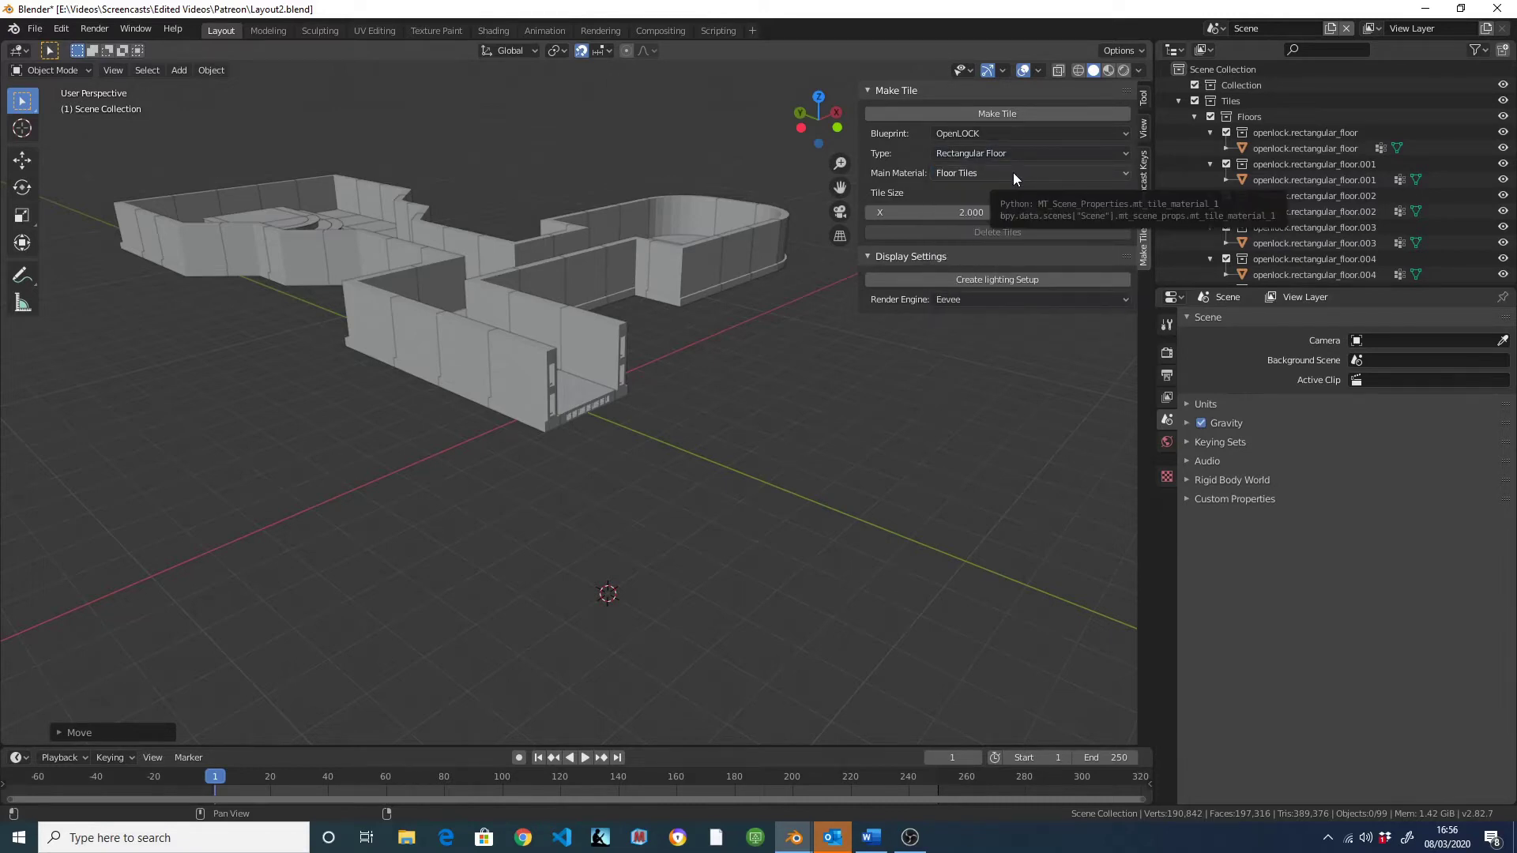
left_click(1013, 173)
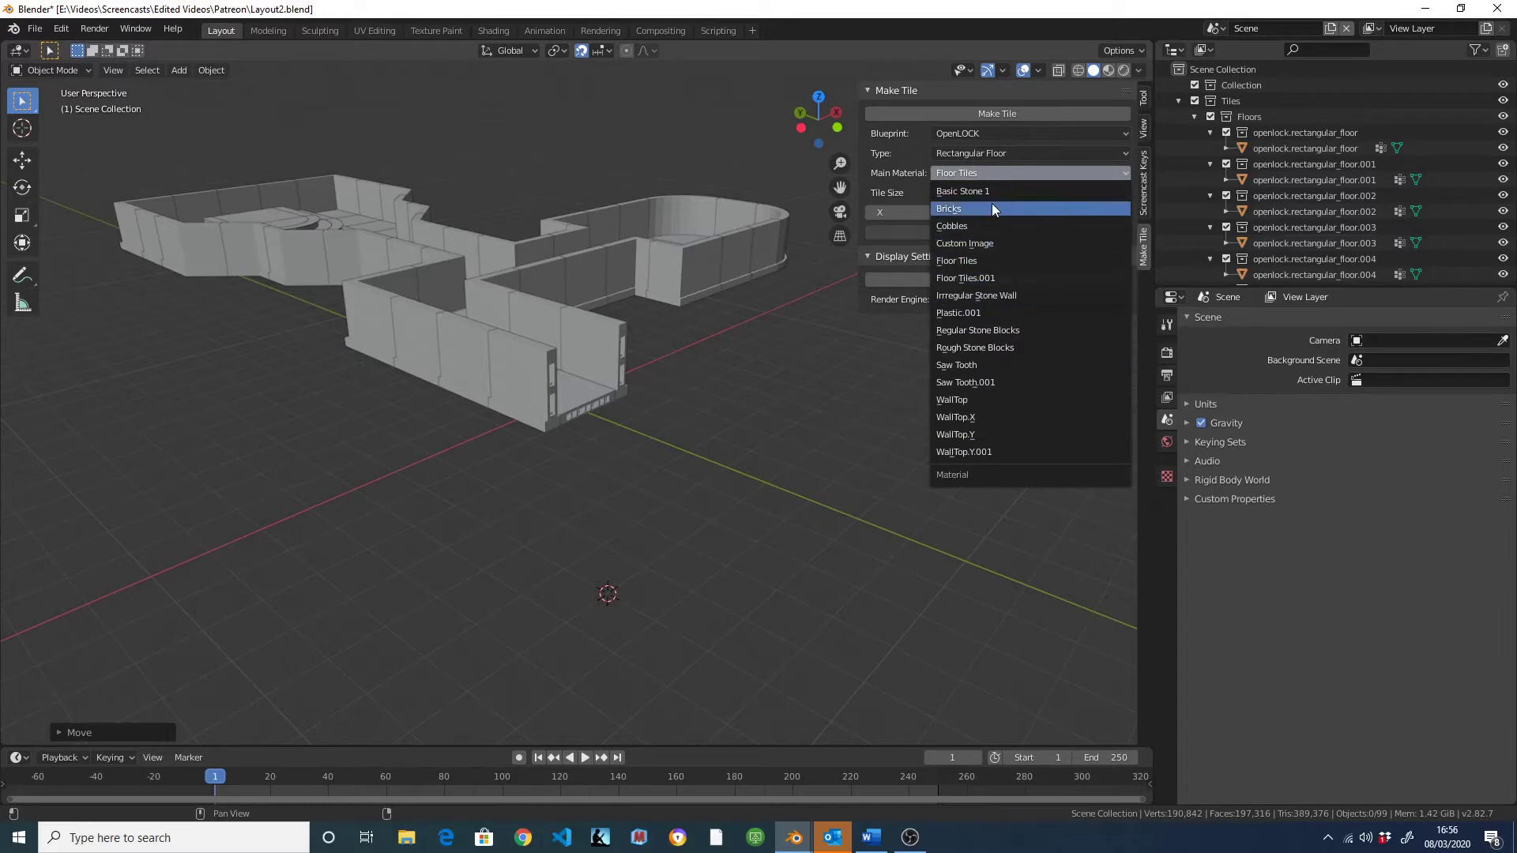
left_click(983, 172)
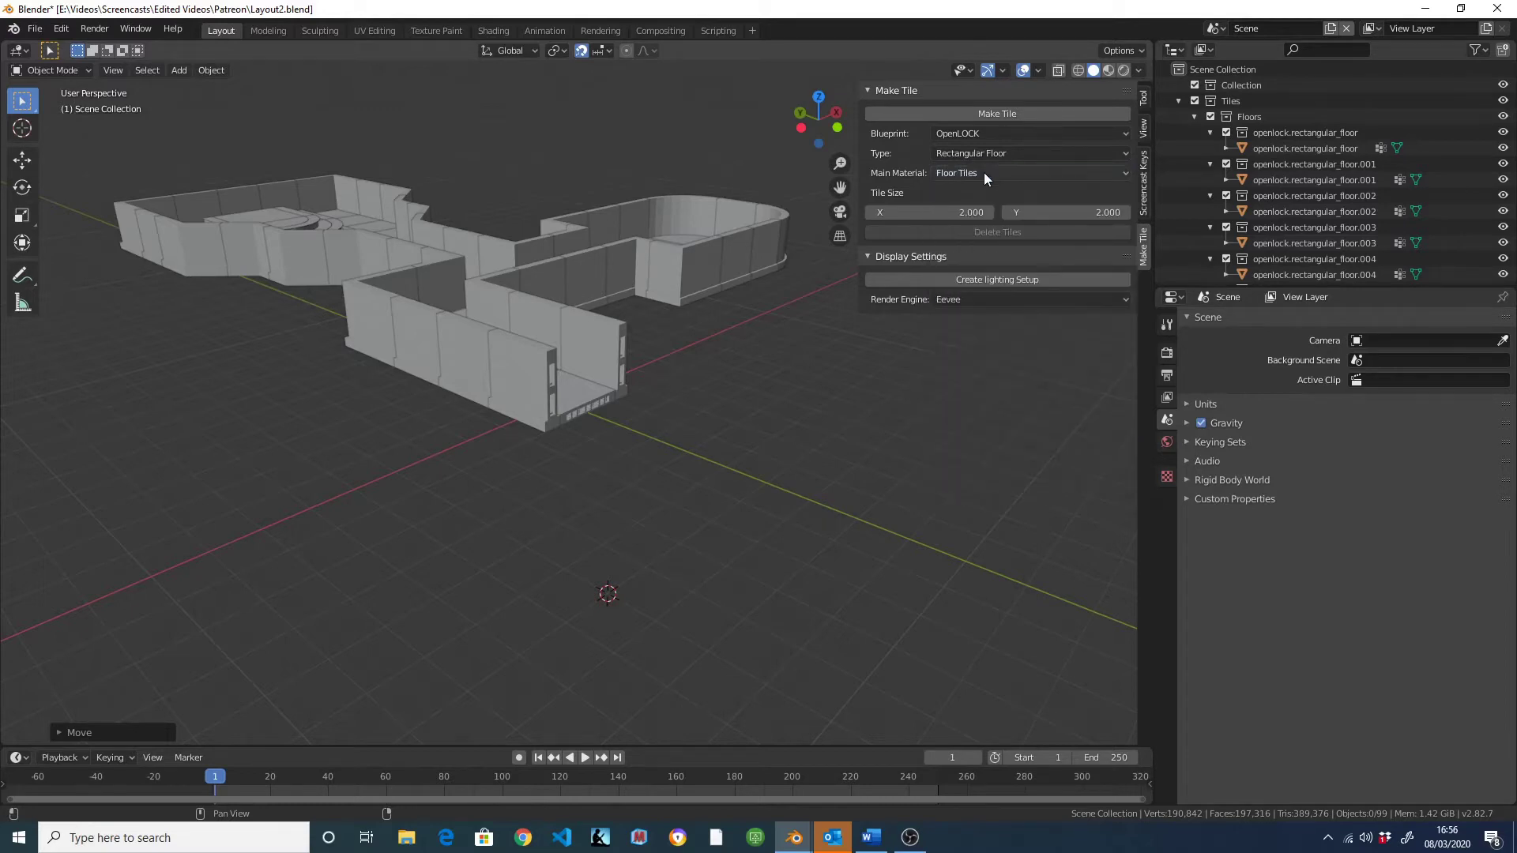
Create a new 2 × 2 rectangular floor tile and view it with Rendered shading
left_click(978, 115)
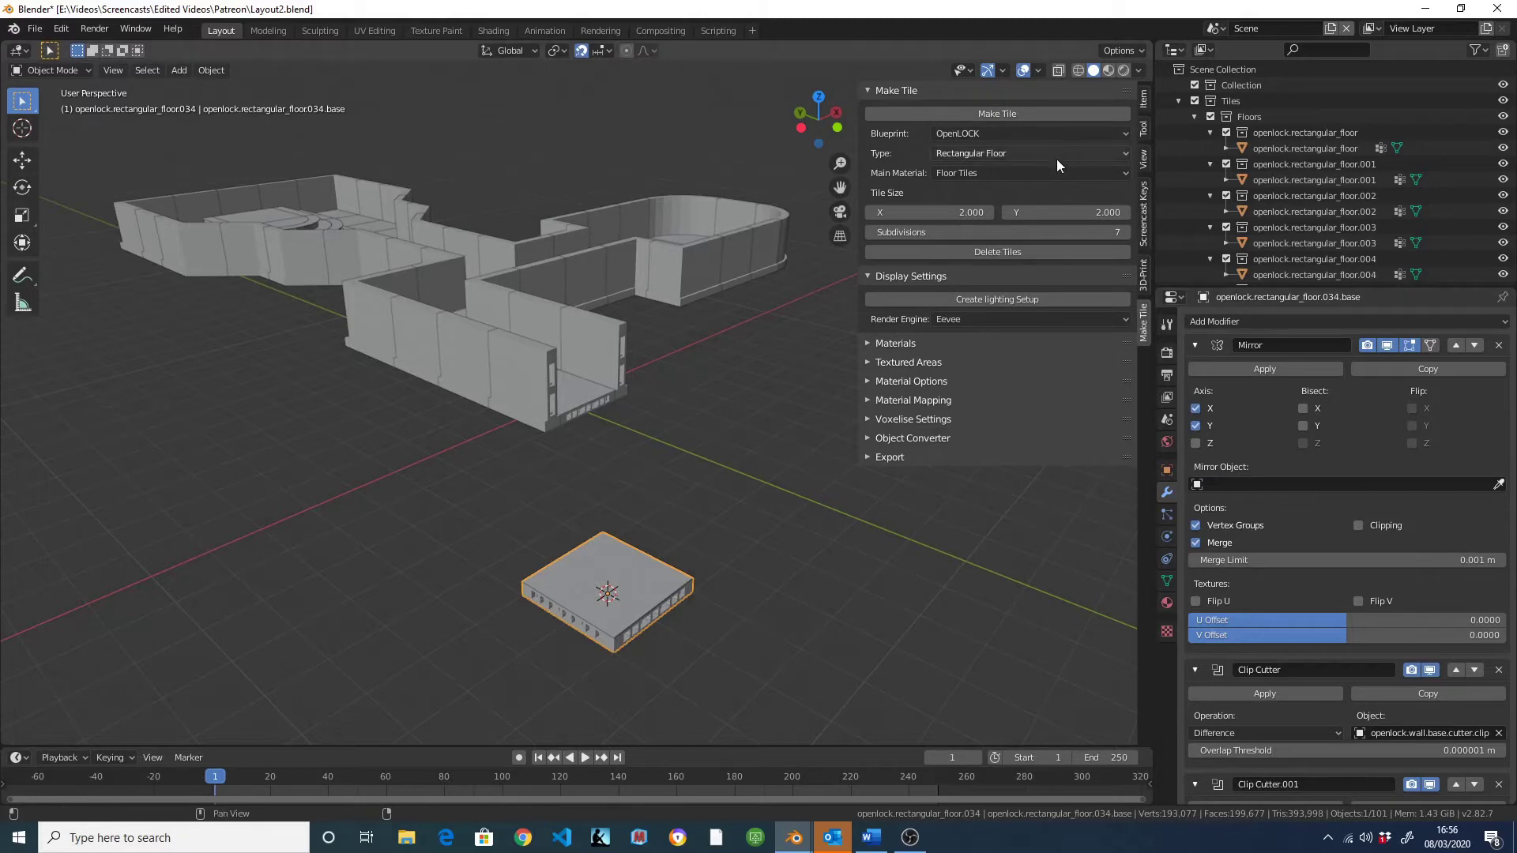
left_click(1023, 319)
left_click(983, 357)
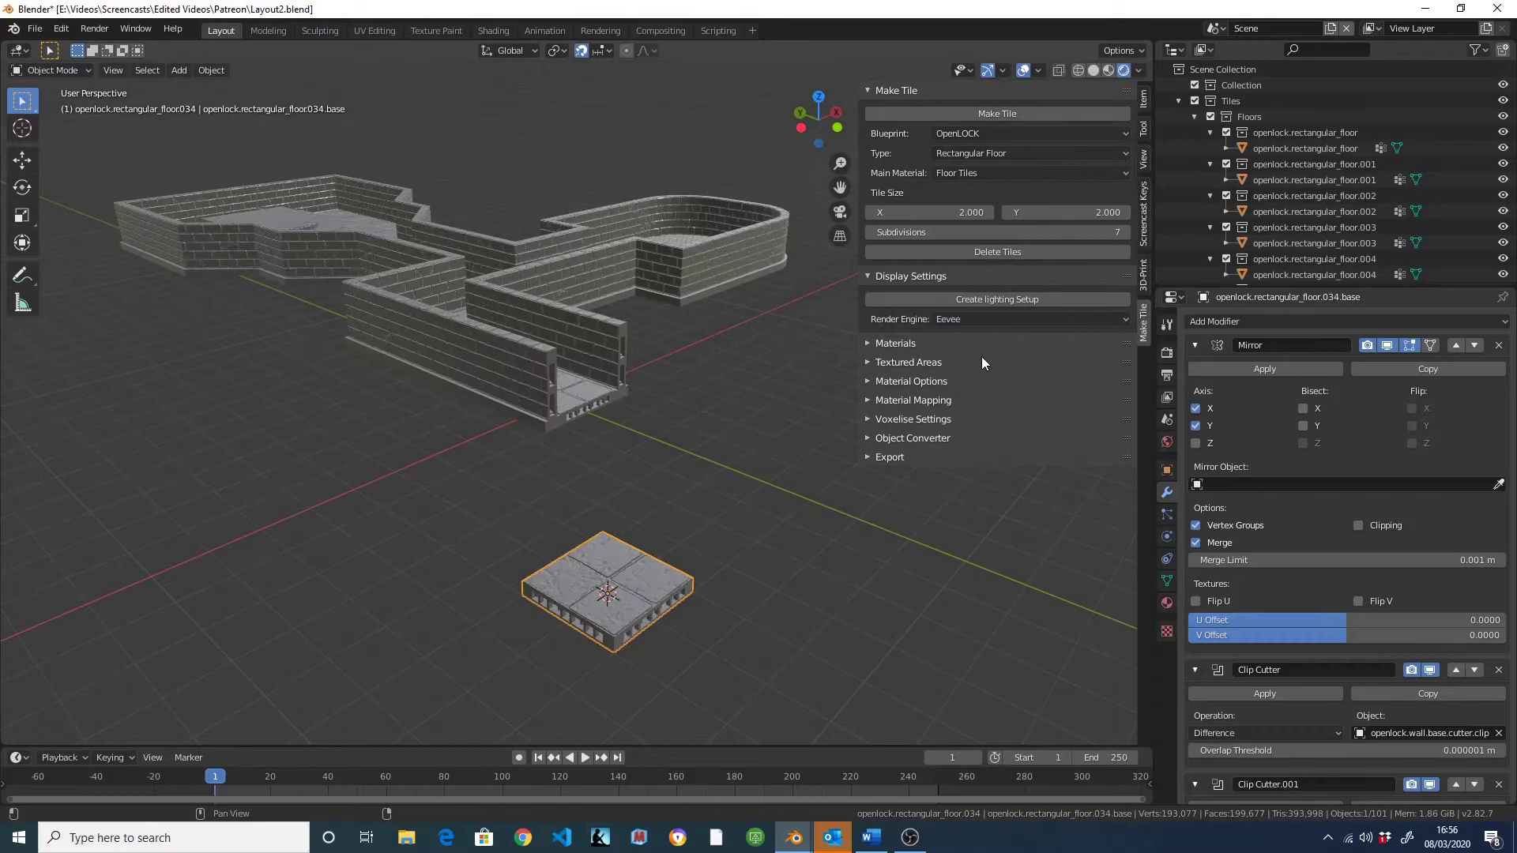
Select the floor tile's top core and convert its texture into 3D displaced geometry
scroll(711, 672, "up", 5)
middle_click_drag(756, 681, 746, 500, "shift")
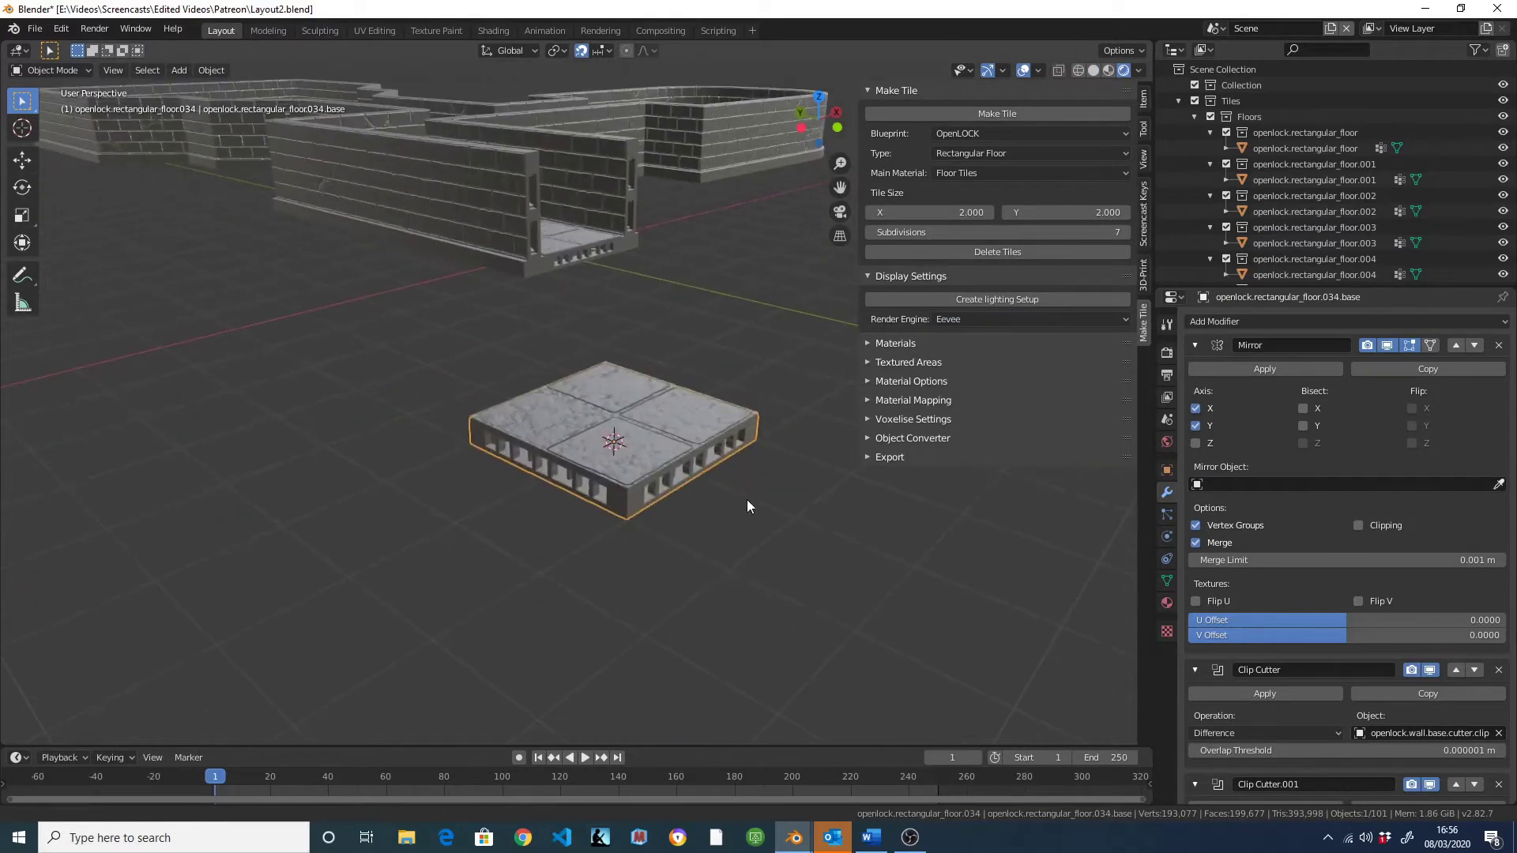
scroll(746, 499, "up", 2)
left_click(691, 433)
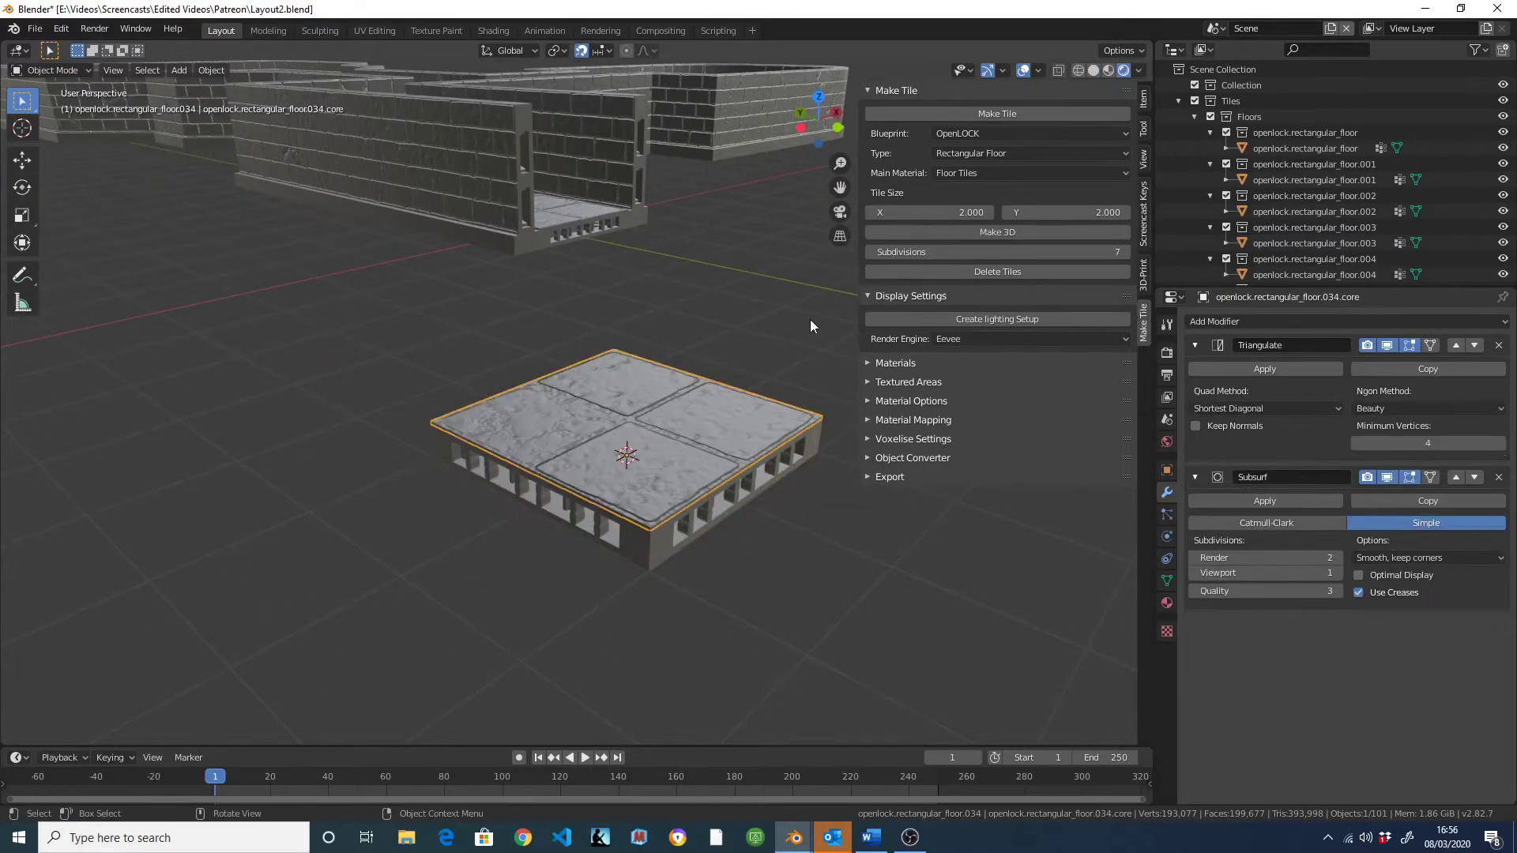
left_click(975, 231)
middle_click_drag(682, 471, 942, 462)
scroll(543, 484, "up", 4)
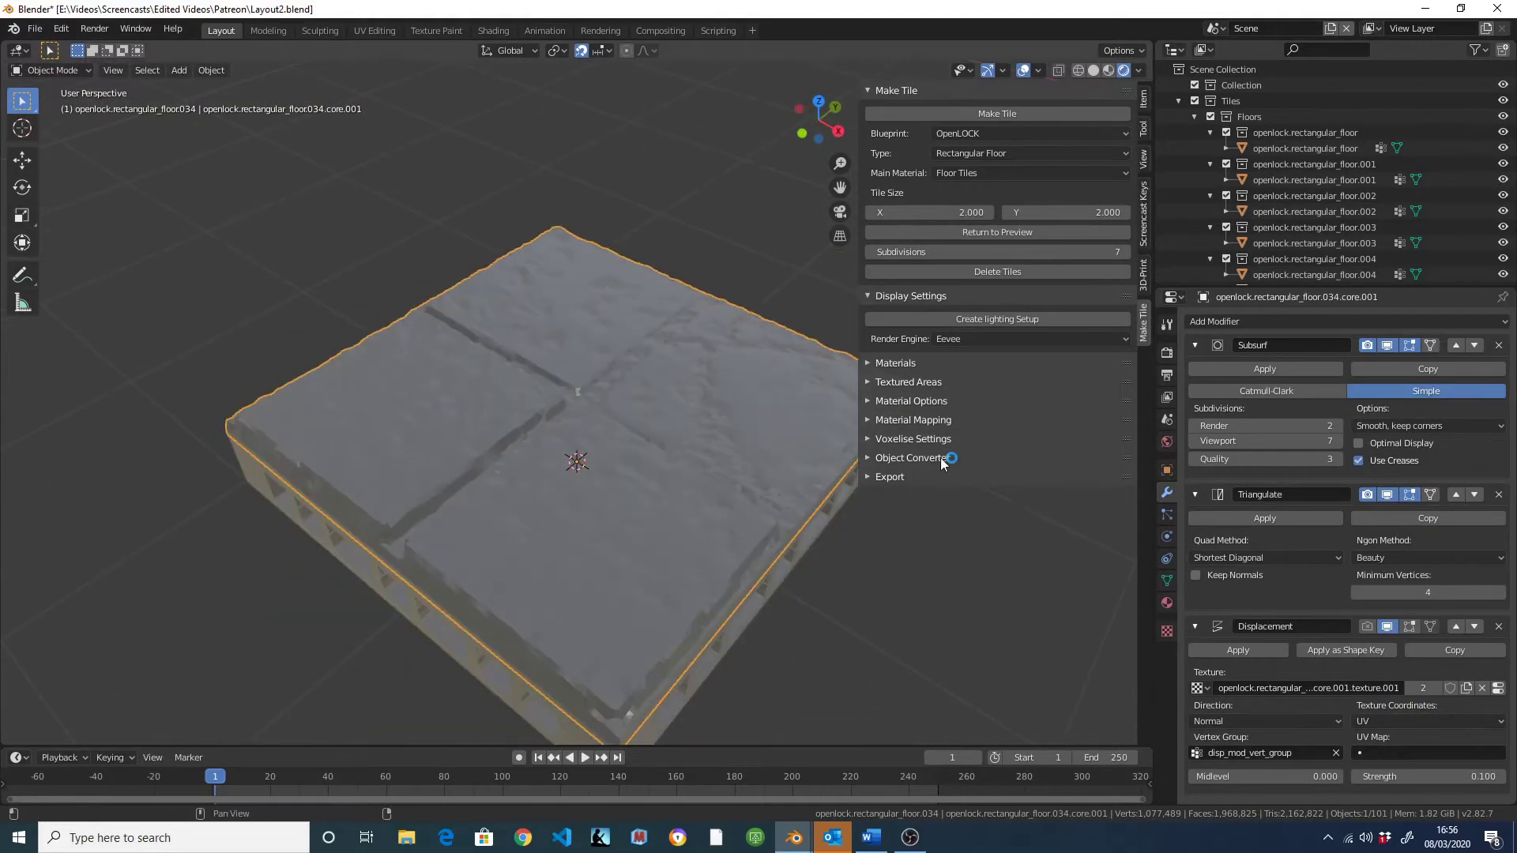
Turn on voxelised mesh export and edit the Export Variants value
left_click(872, 478)
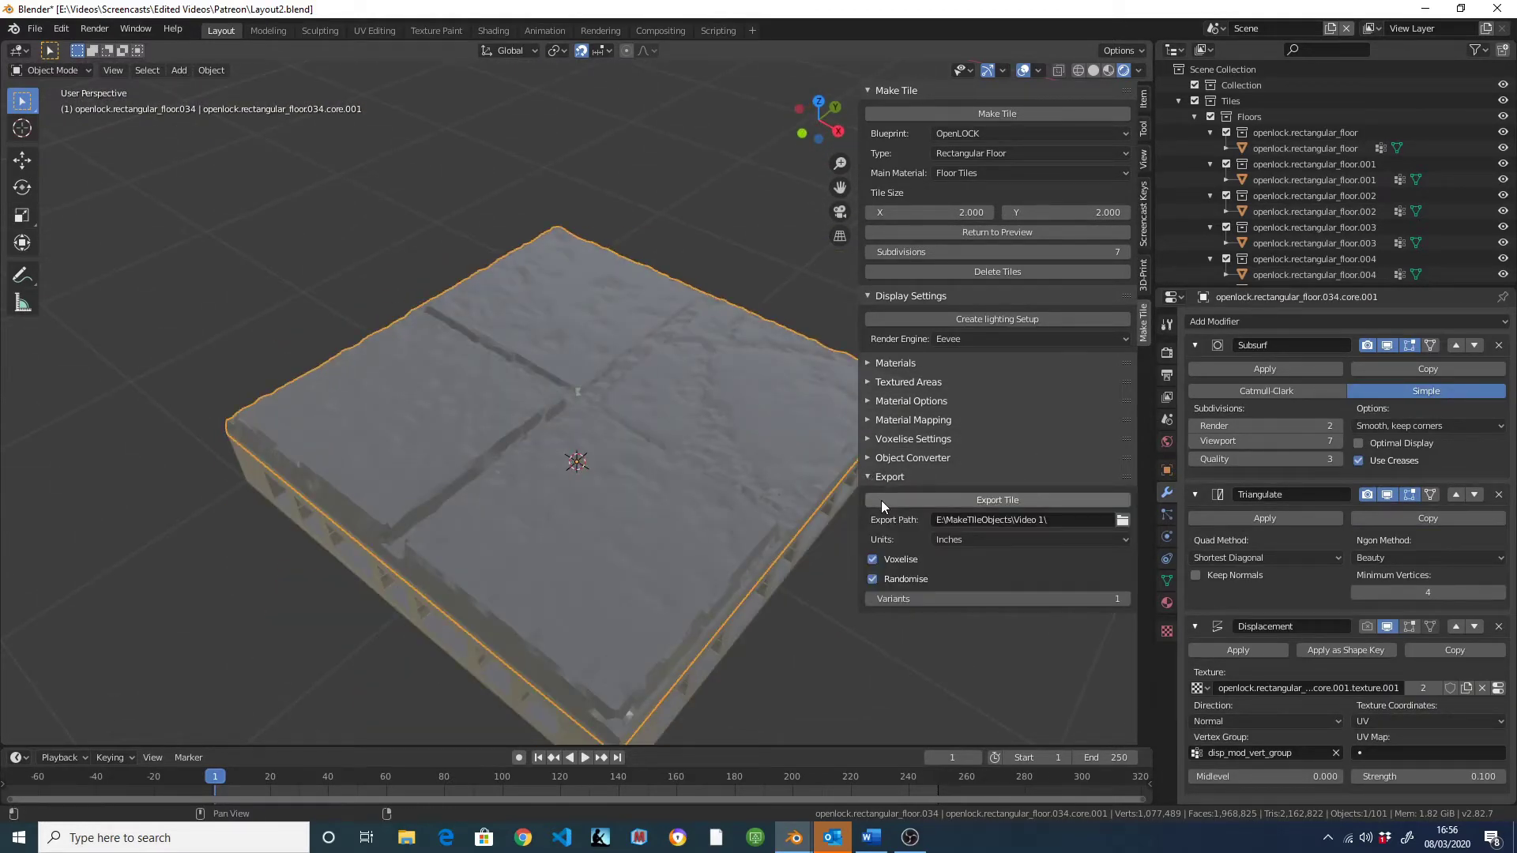
left_click(880, 500)
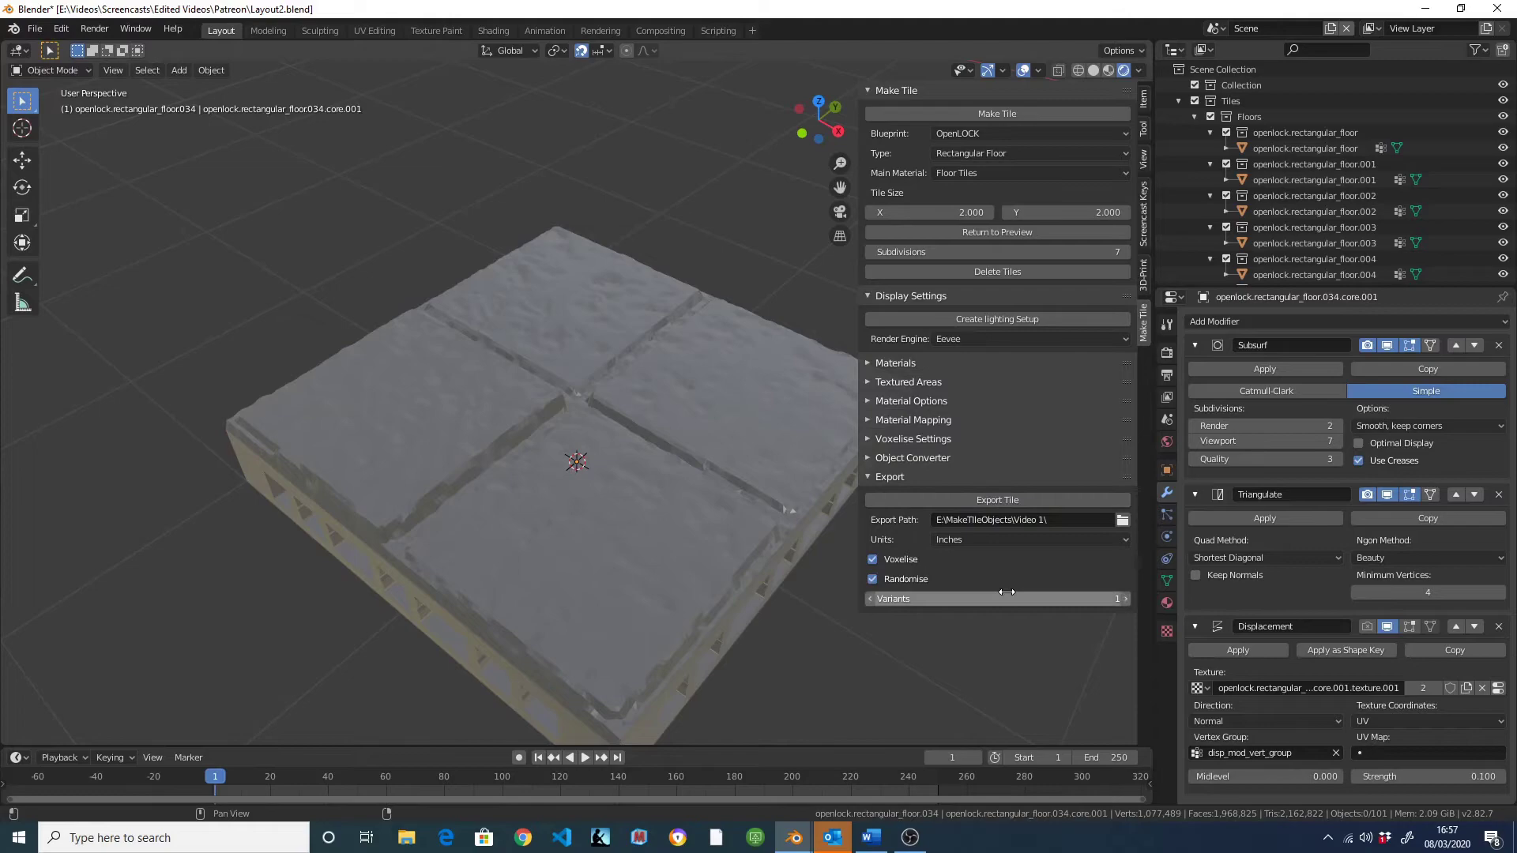
left_click(1004, 598)
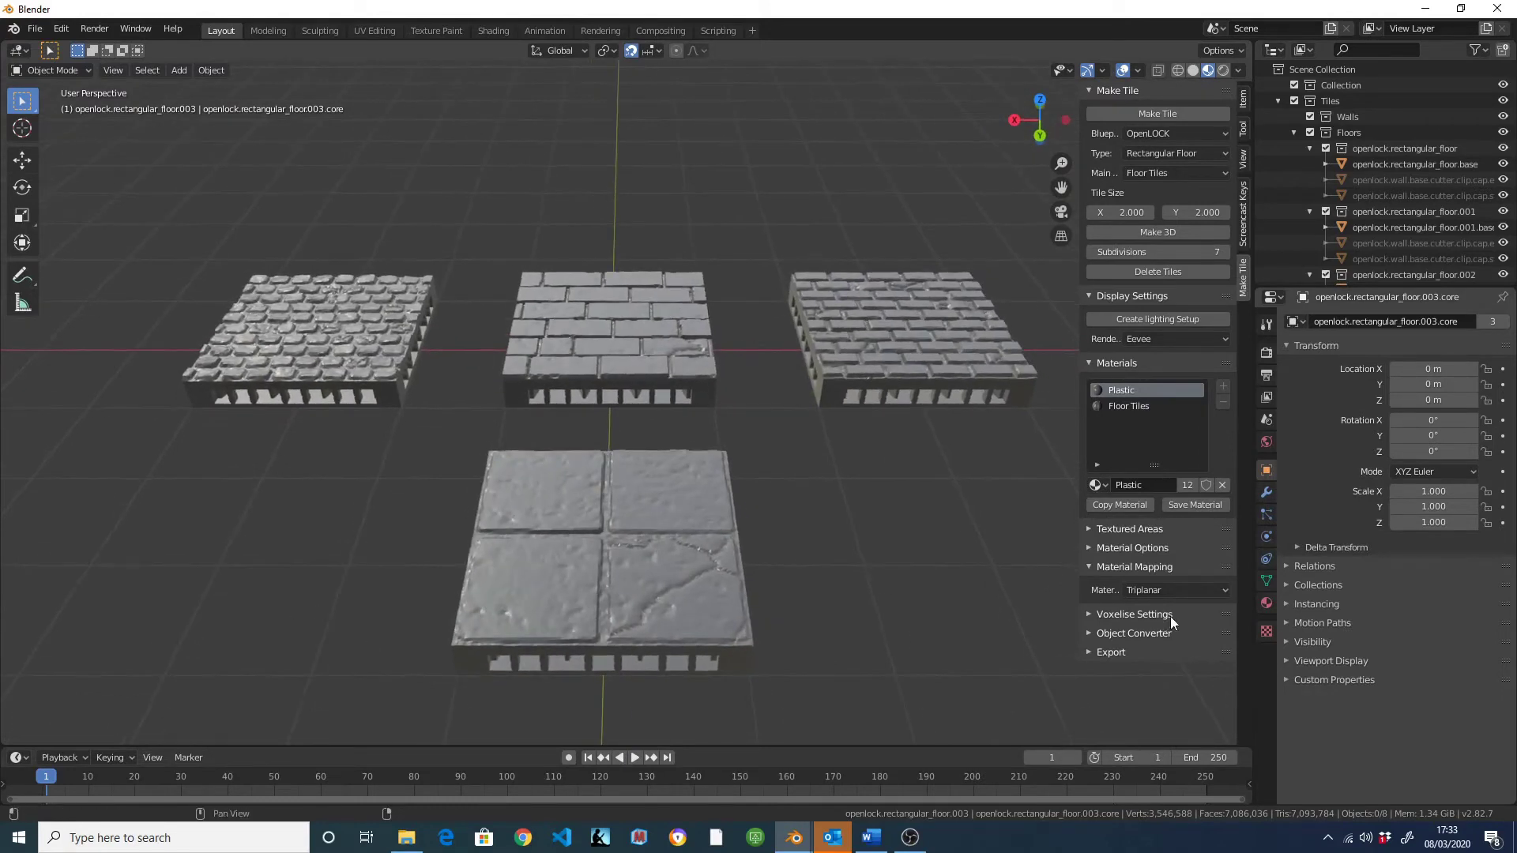
Set Tile Size Z to 4 and generate a new 4 × 4 straight wall
left_click(1091, 547)
scroll(1181, 689, "down", 10)
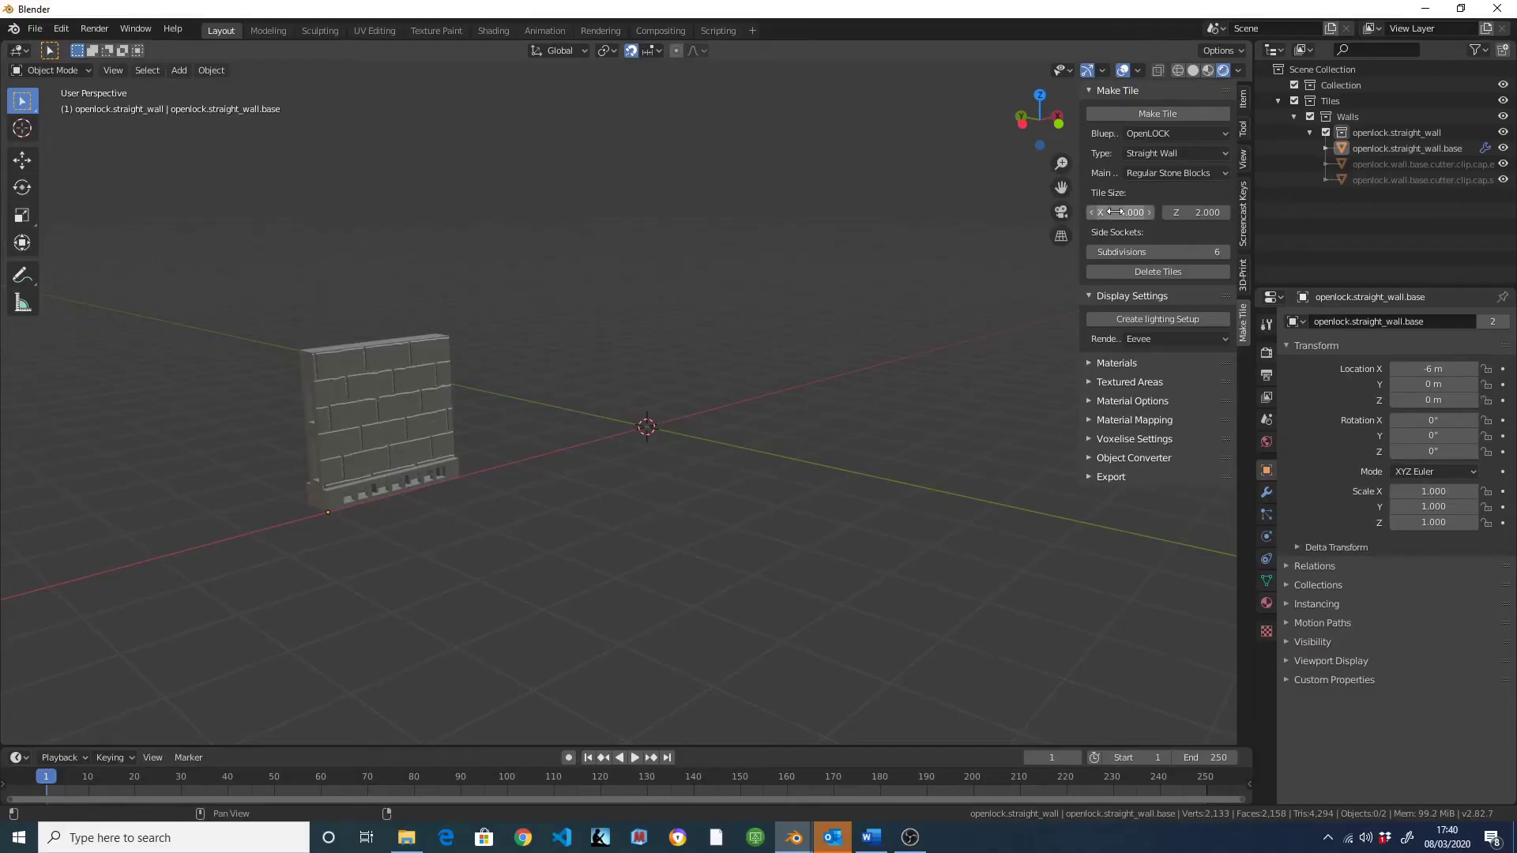
left_click(1201, 212)
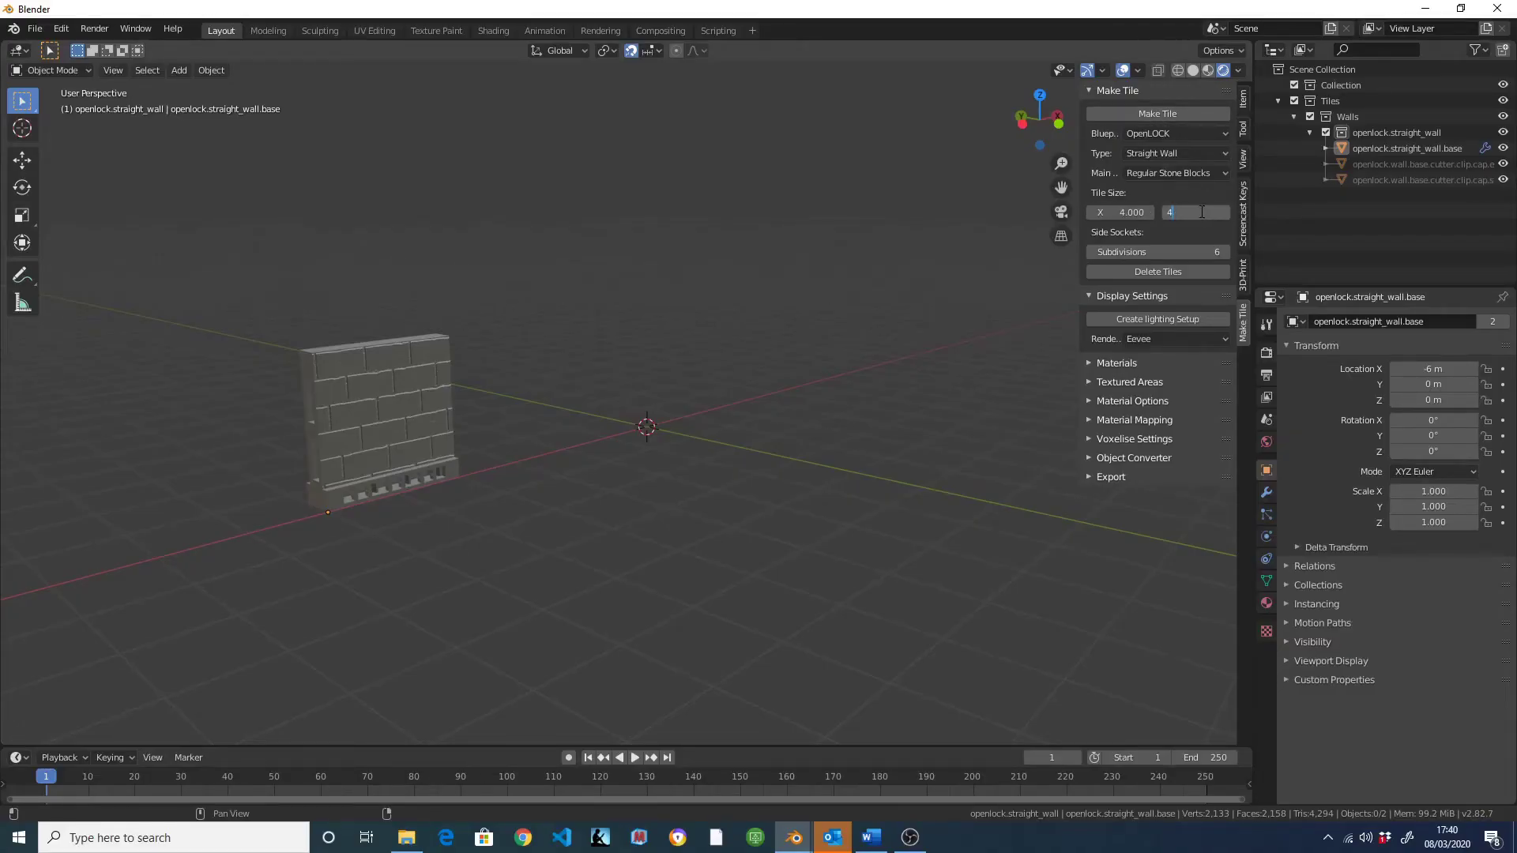
left_click(1178, 117)
Select the new wall and untick its X Neg sockets
middle_click_drag(908, 300, 729, 364)
left_click(729, 363)
left_click(1094, 252)
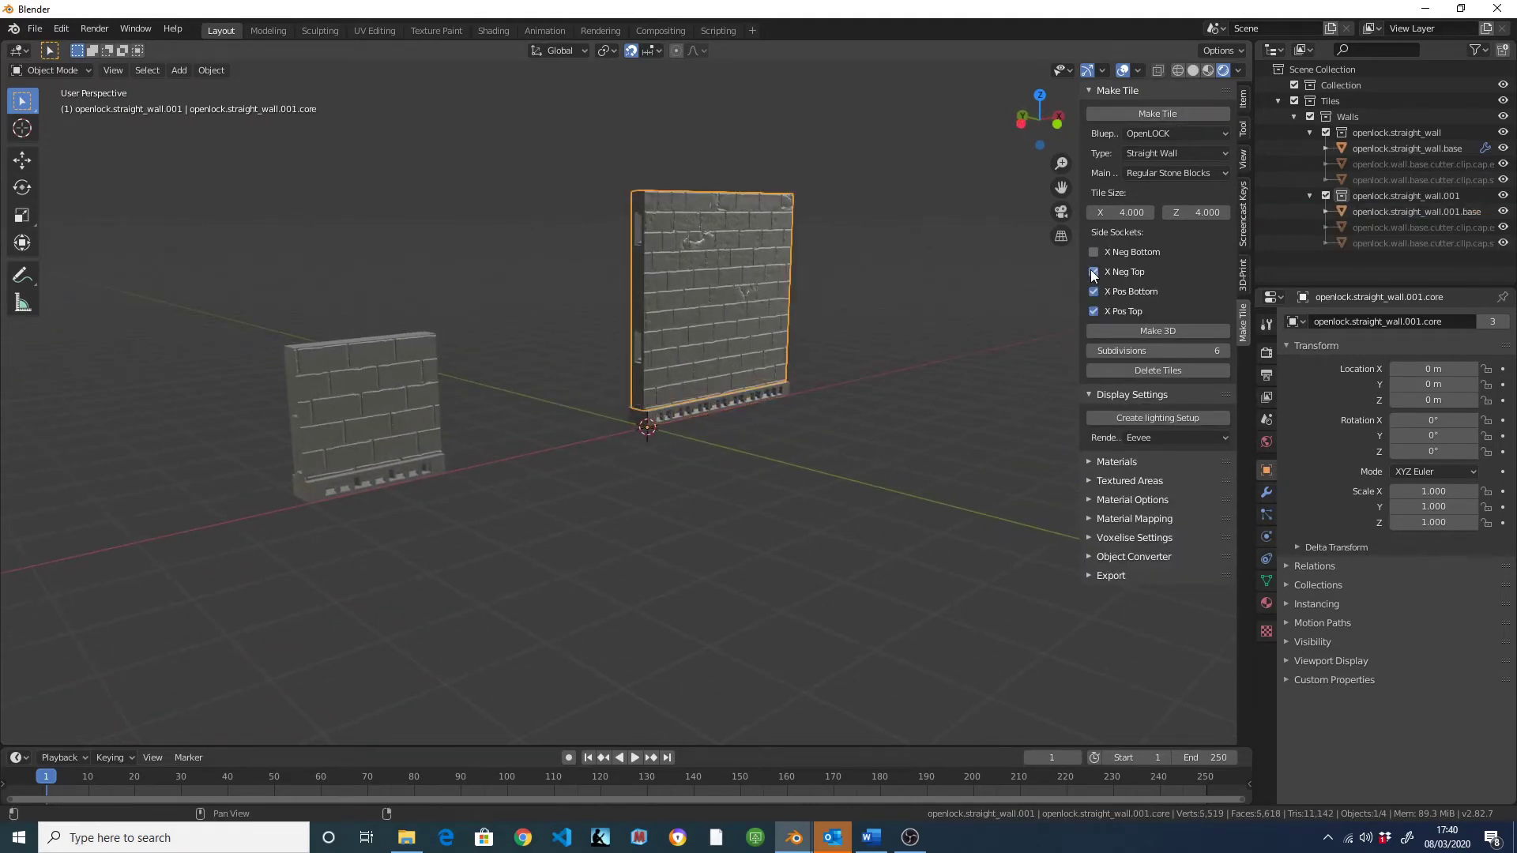
Delete the new wall tile and change the tile type to Corner Wall
left_click(1122, 371)
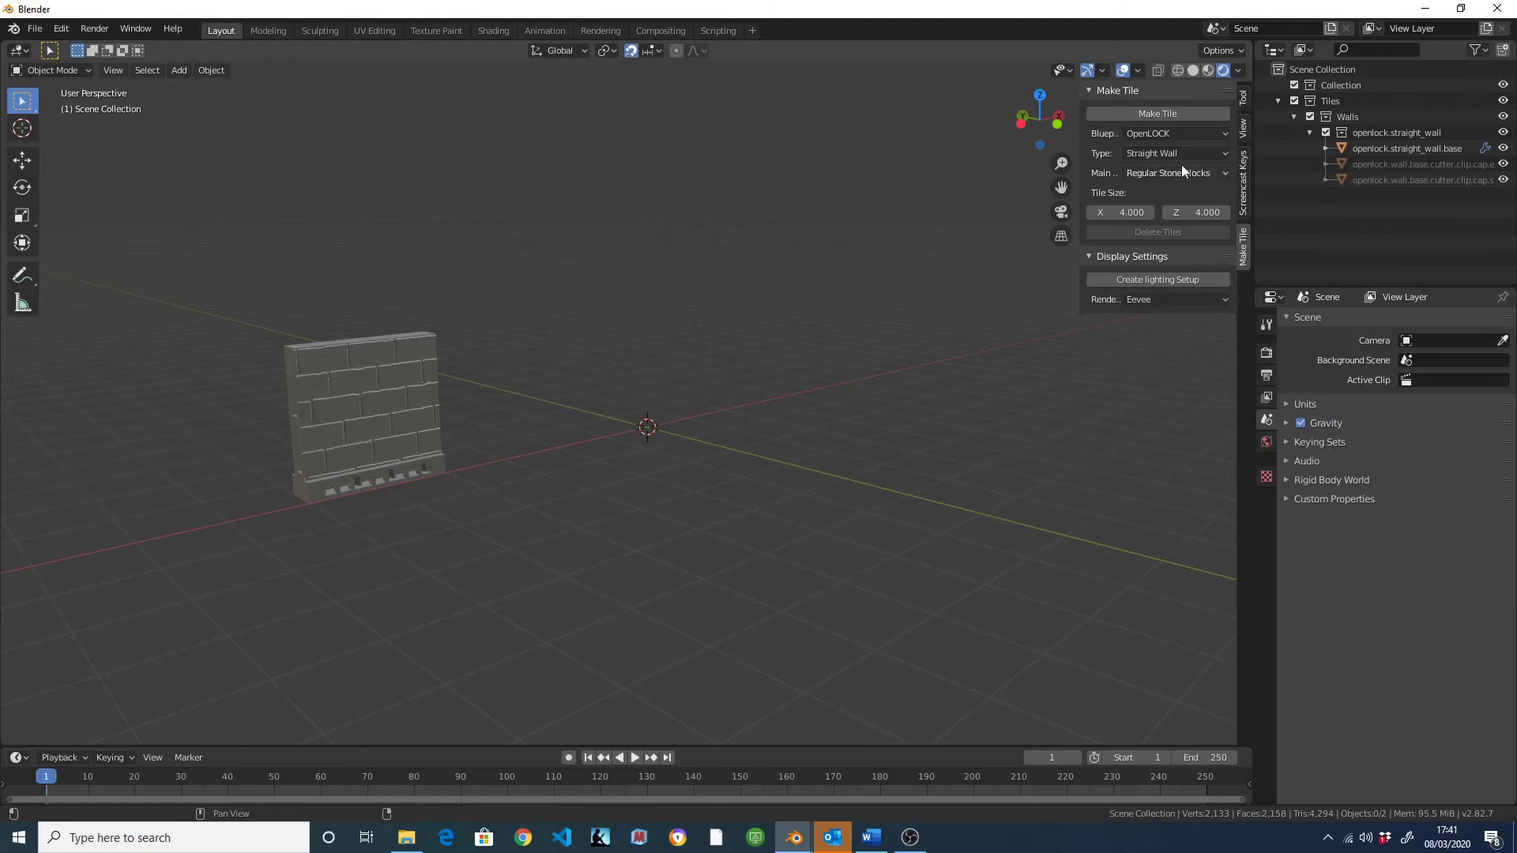
left_click(1164, 151)
left_click(1150, 206)
middle_click_drag(840, 277, 826, 353)
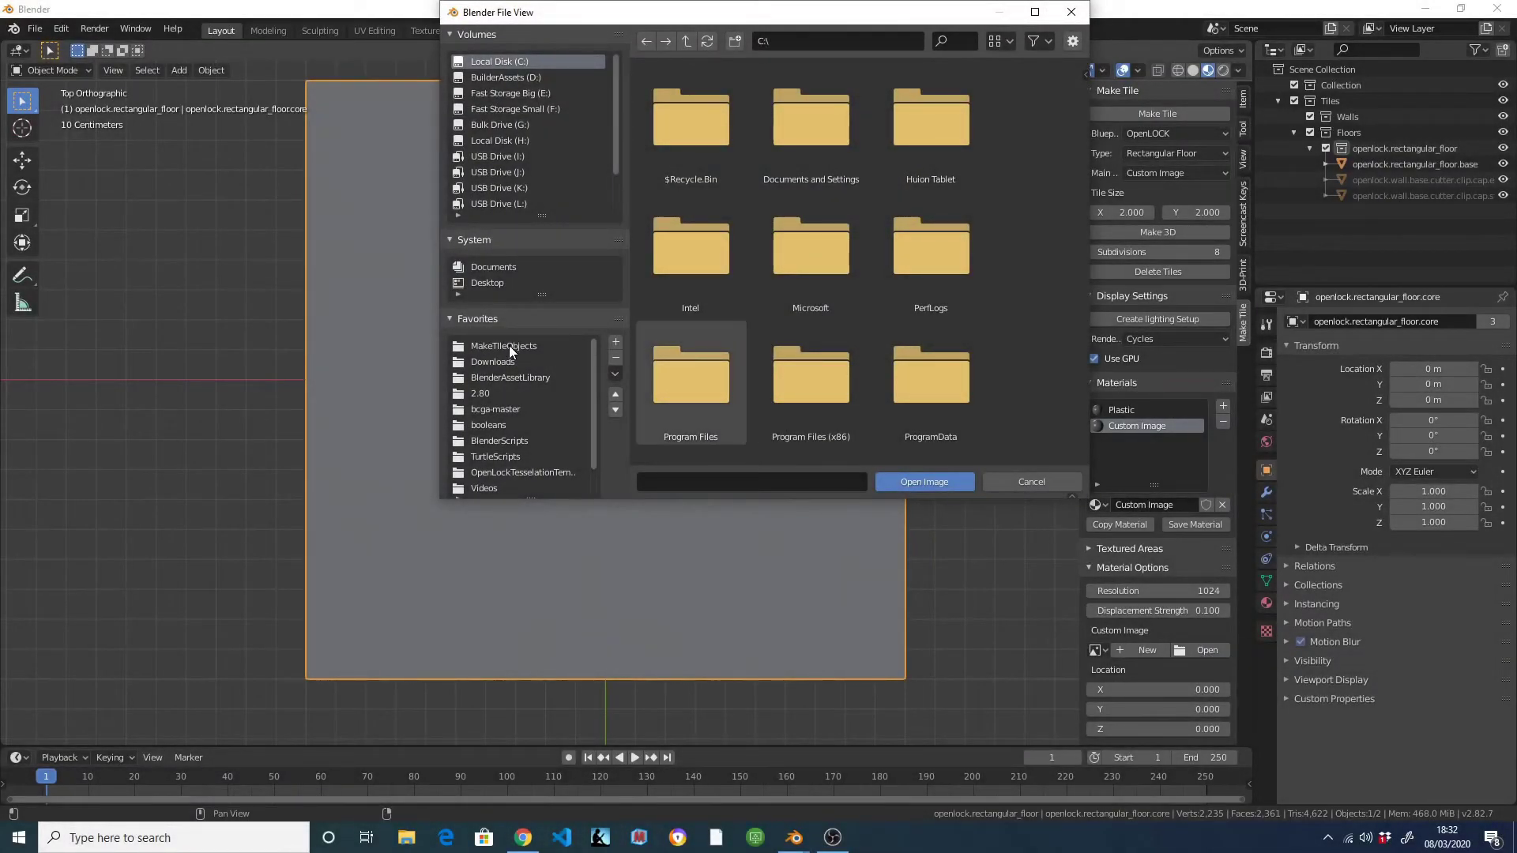
Load Manhole_02_3D-Station_Height_Map.png from the Manhole_02 folder onto the floor tile
scroll(506, 395, "down", 2)
left_click(496, 489)
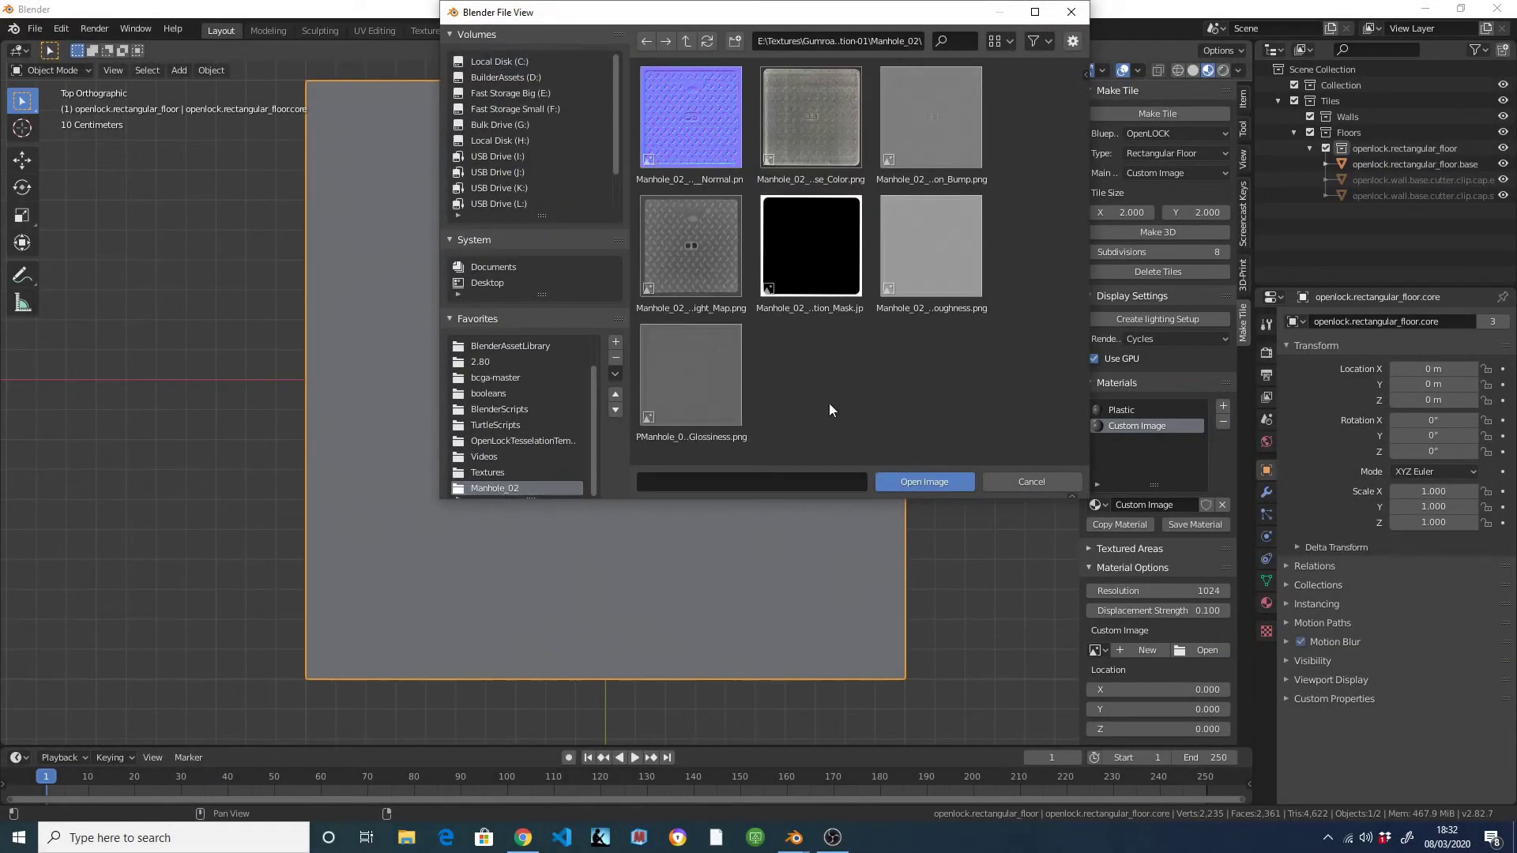
left_click(681, 239)
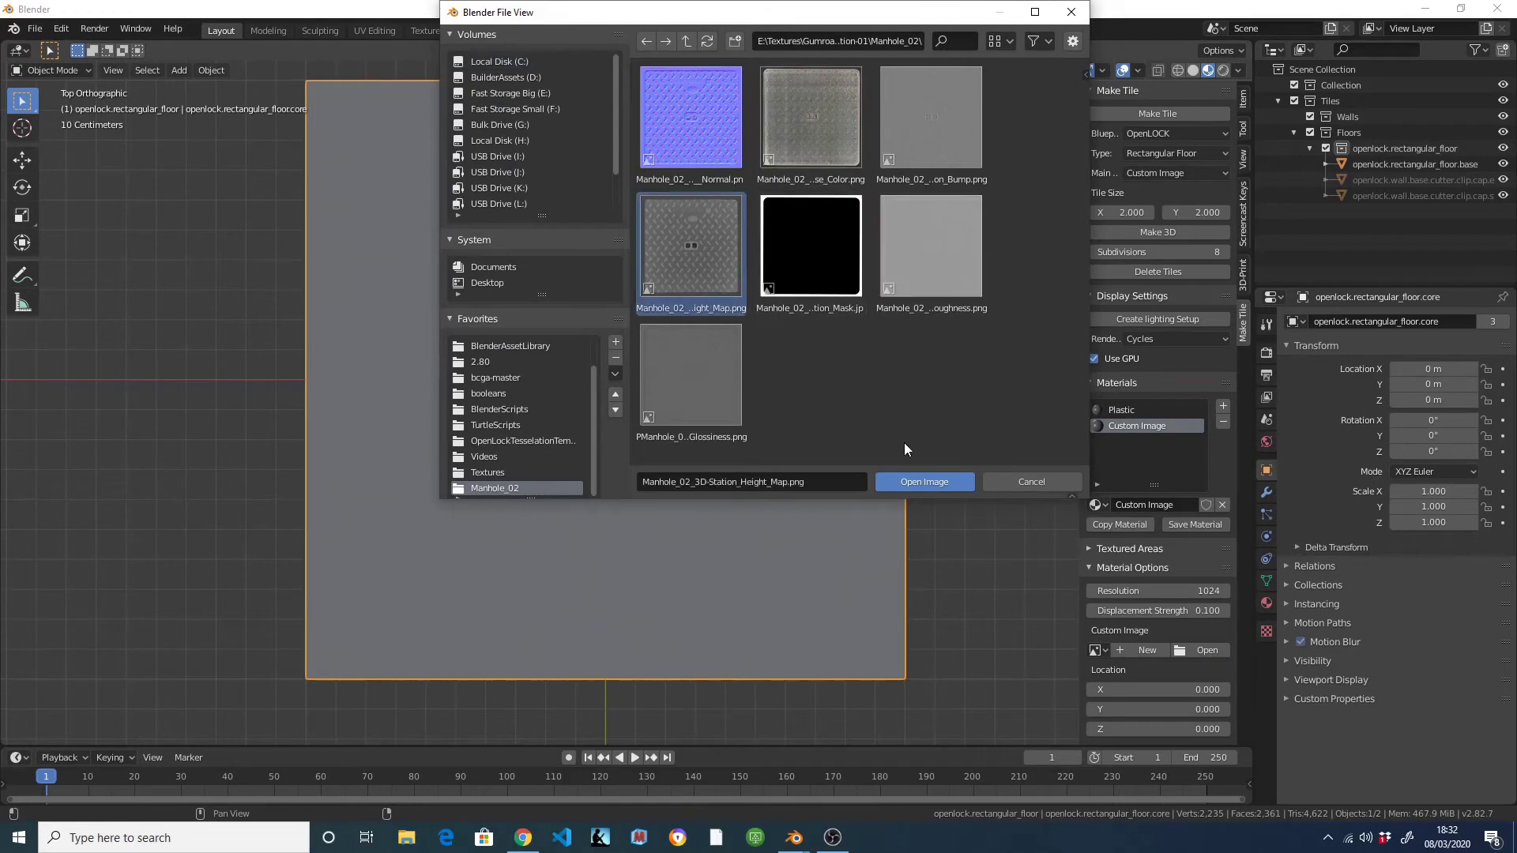
left_click(925, 482)
Convert the manhole-textured floor into 3D geometry
middle_click_drag(713, 585, 762, 496)
scroll(762, 497, "down", 3)
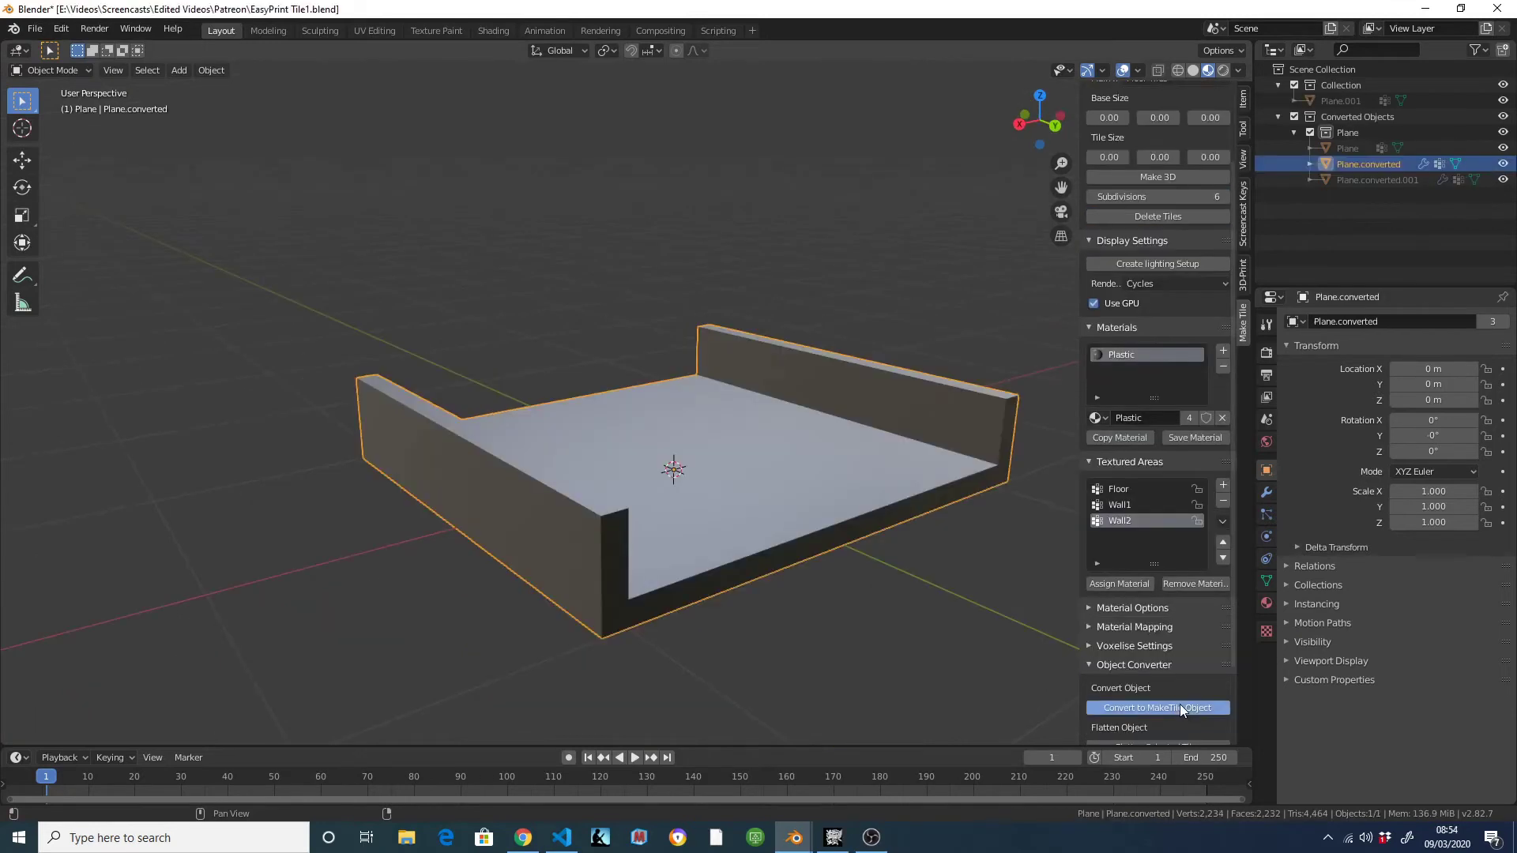
left_click(1179, 707)
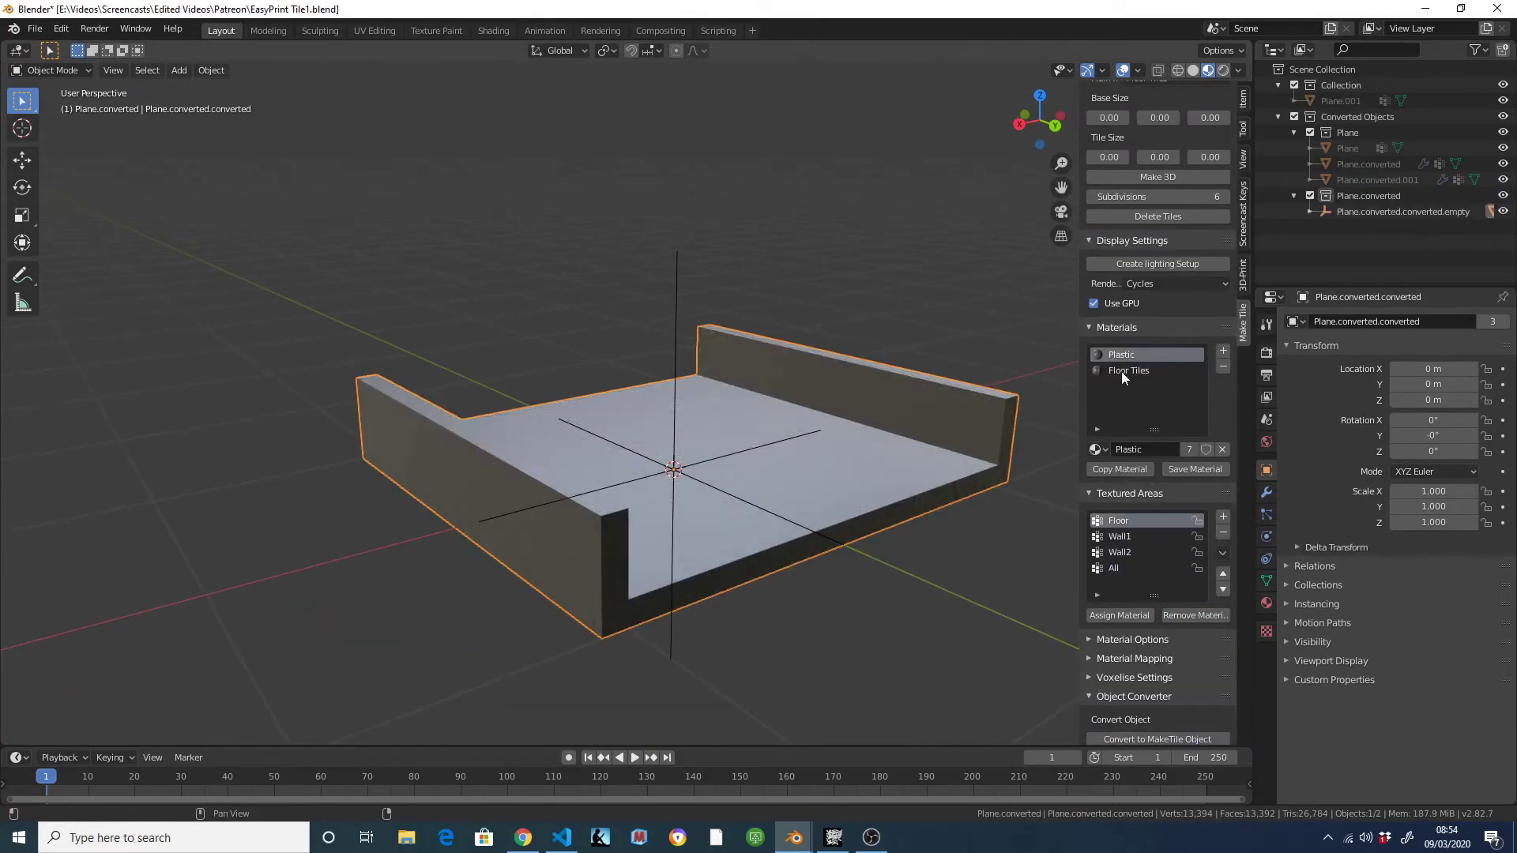
Assign Floor Tiles to the floor and fill a new material slot with Basic Stone 1
left_click(1128, 371)
left_click(1121, 615)
left_click(1223, 351)
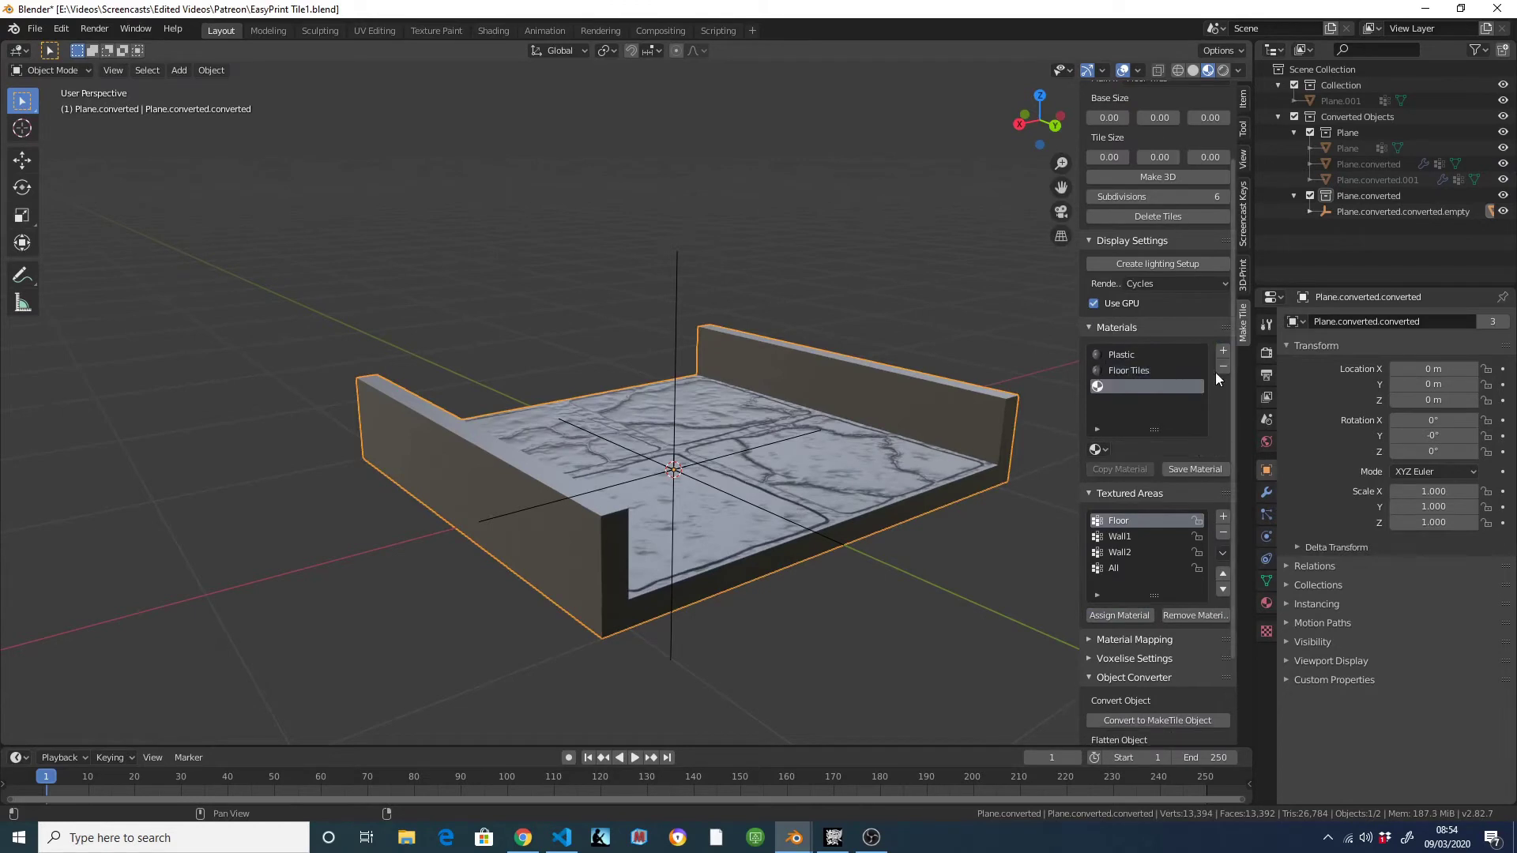
left_click(1099, 449)
left_click(1119, 478)
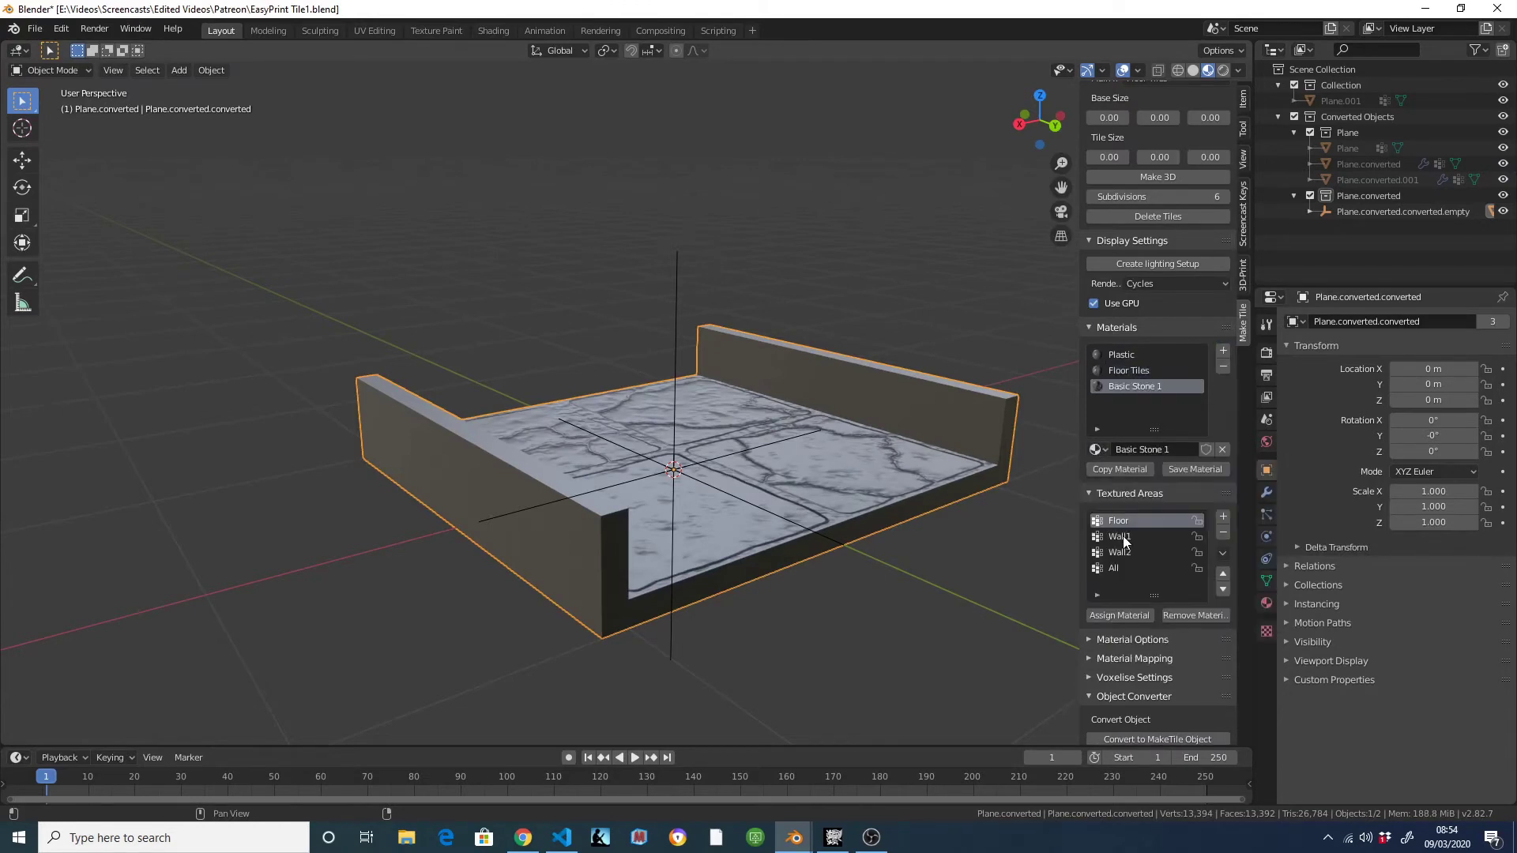
Apply Basic Stone 1 to the Wall2 back wall and convert the tile to 3D
left_click(1131, 619)
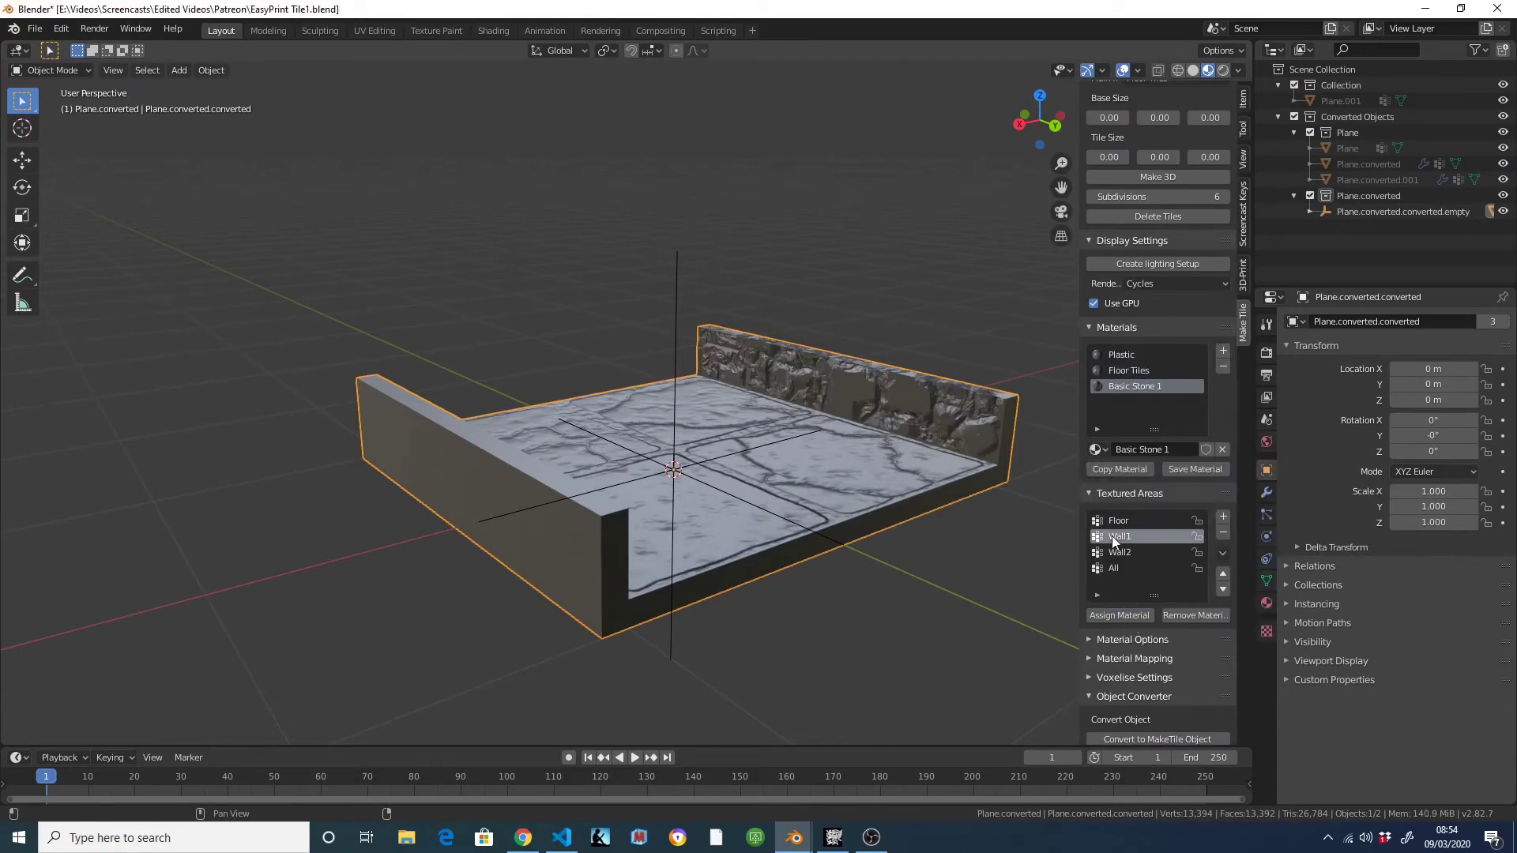
left_click(1122, 616)
left_click(1143, 177)
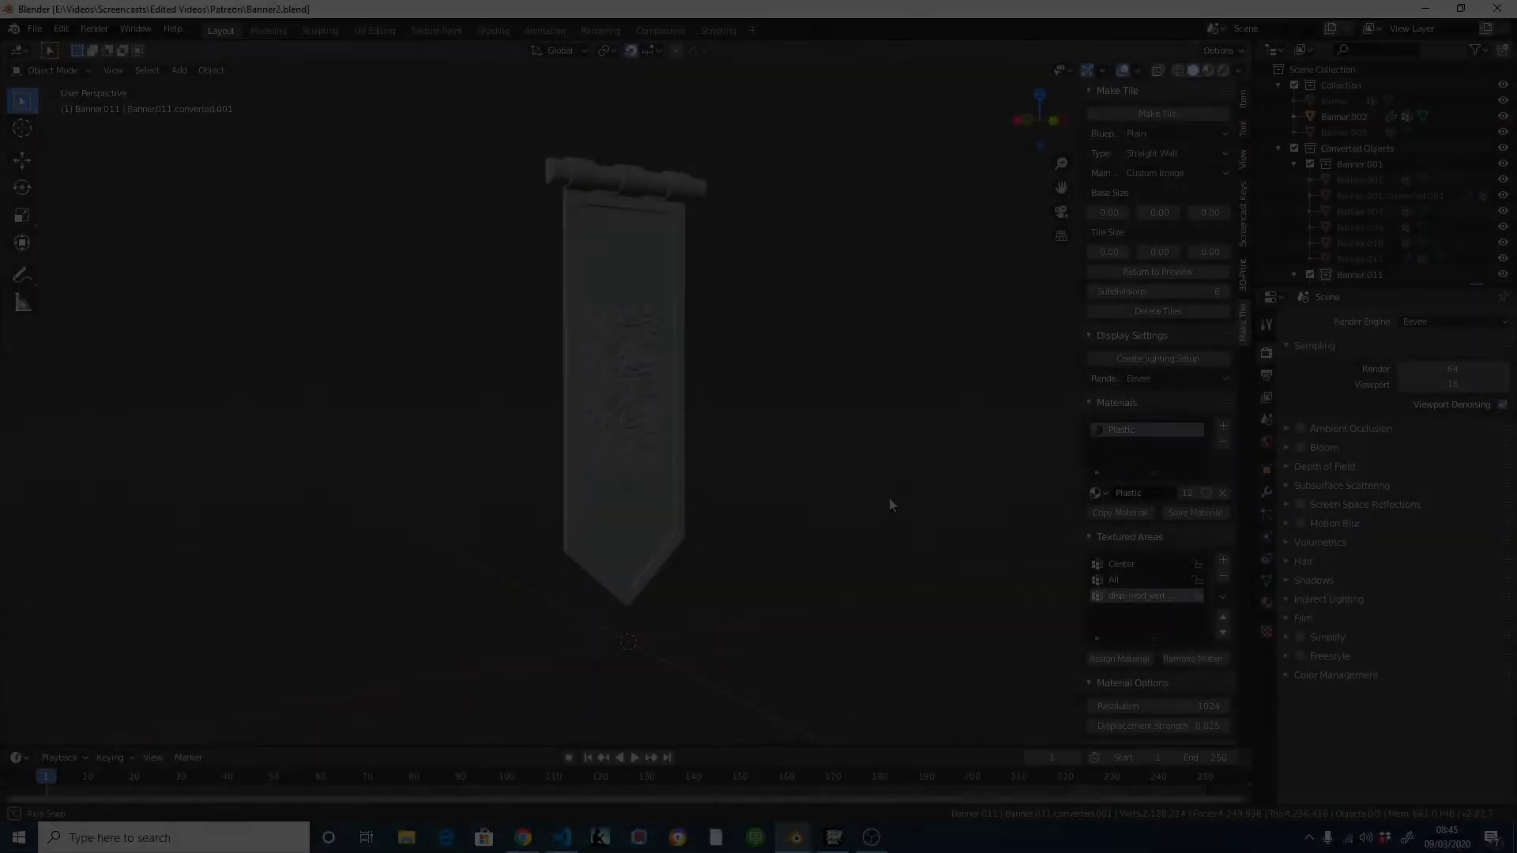
middle_click_drag(888, 504, 57, 515)
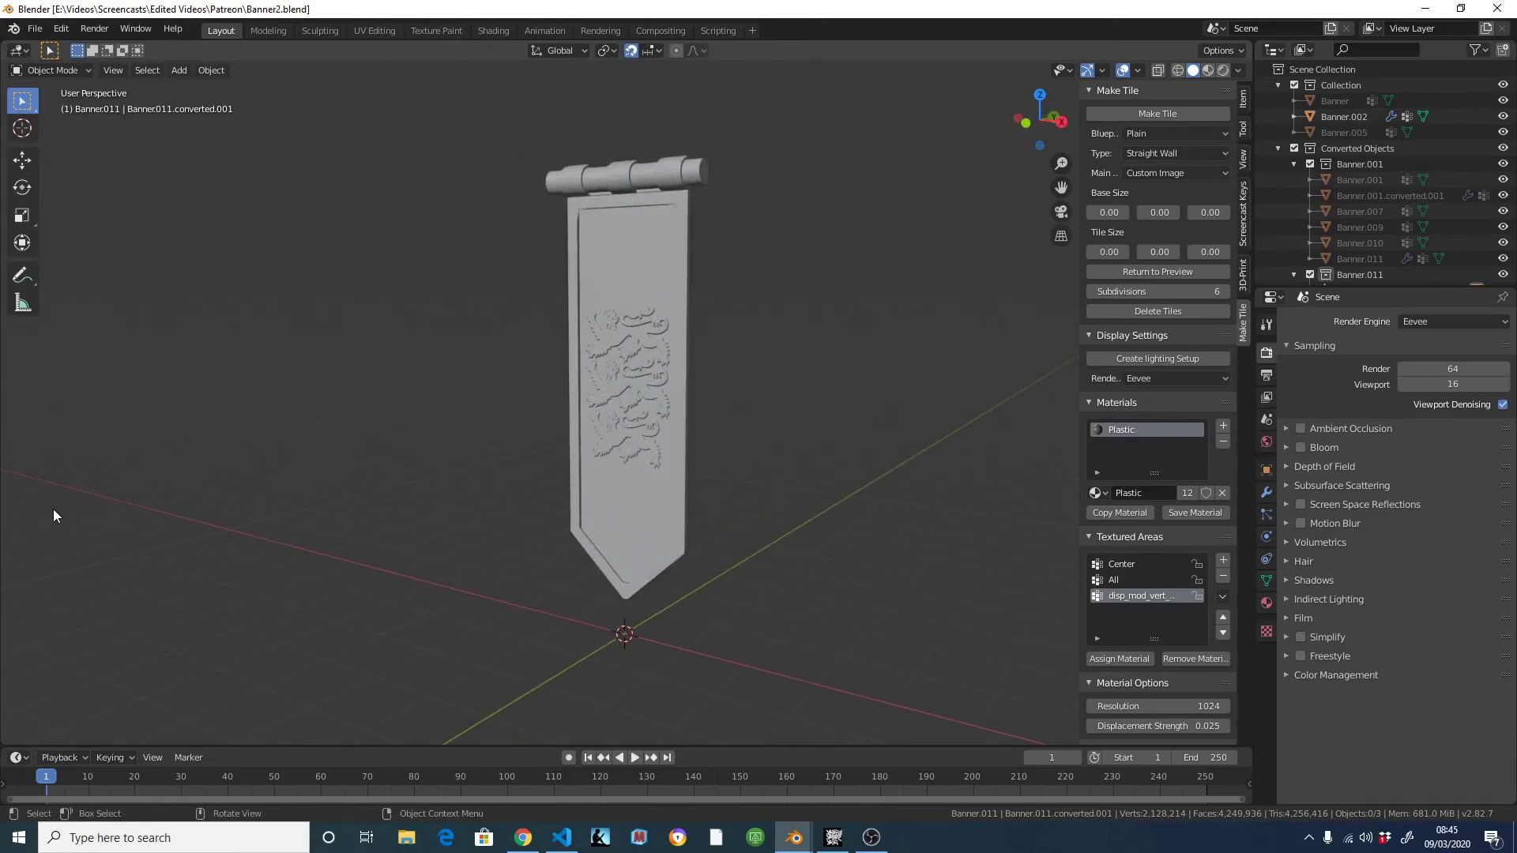